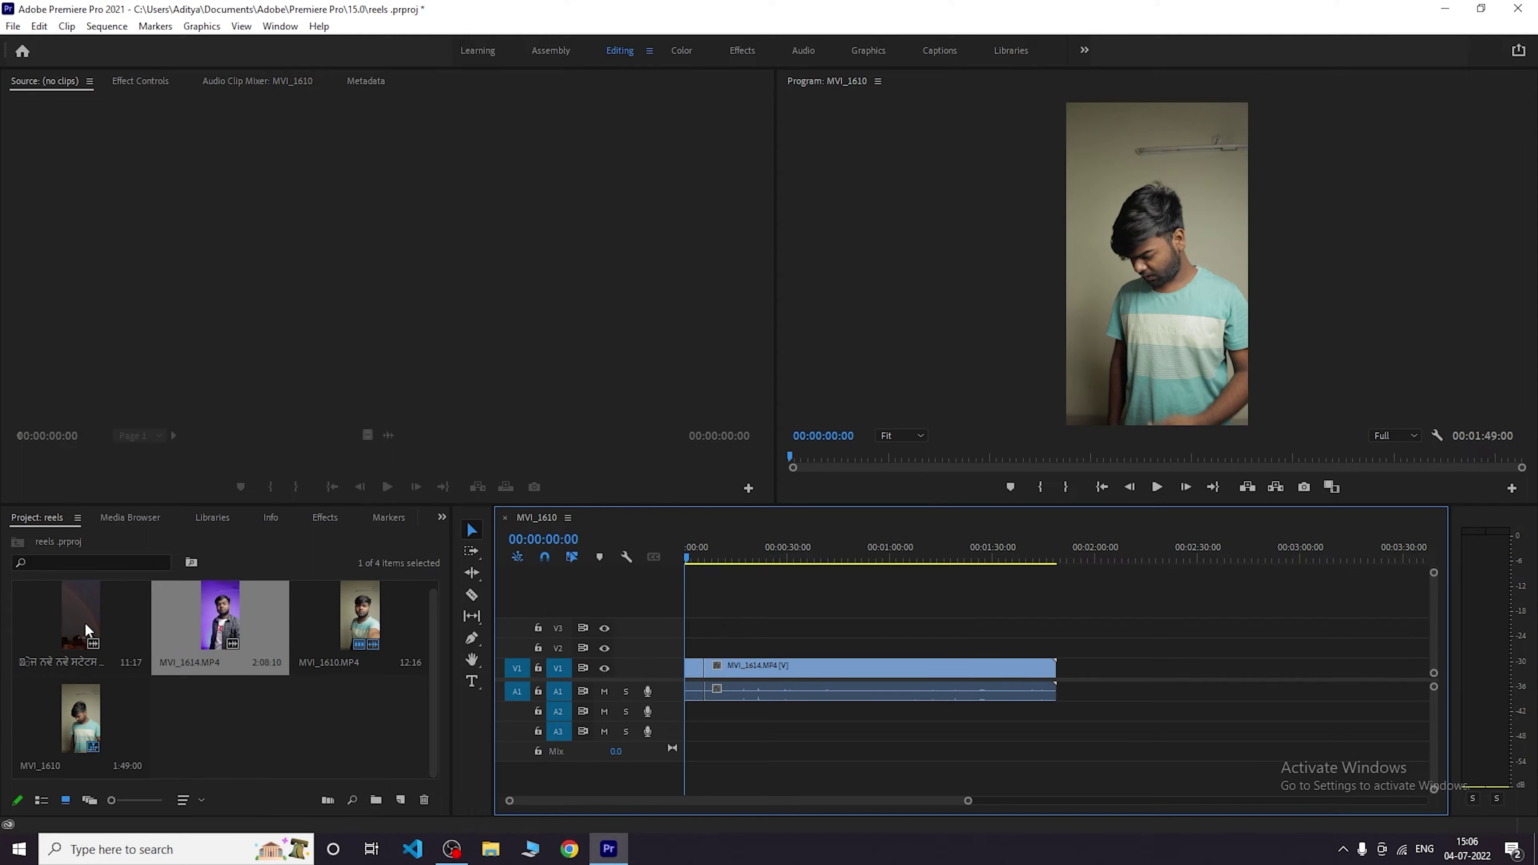
Load the rainbow clip in the Source monitor and place only its audio on track A2 at the sequence start.
left_click(67, 624)
double_click(70, 603)
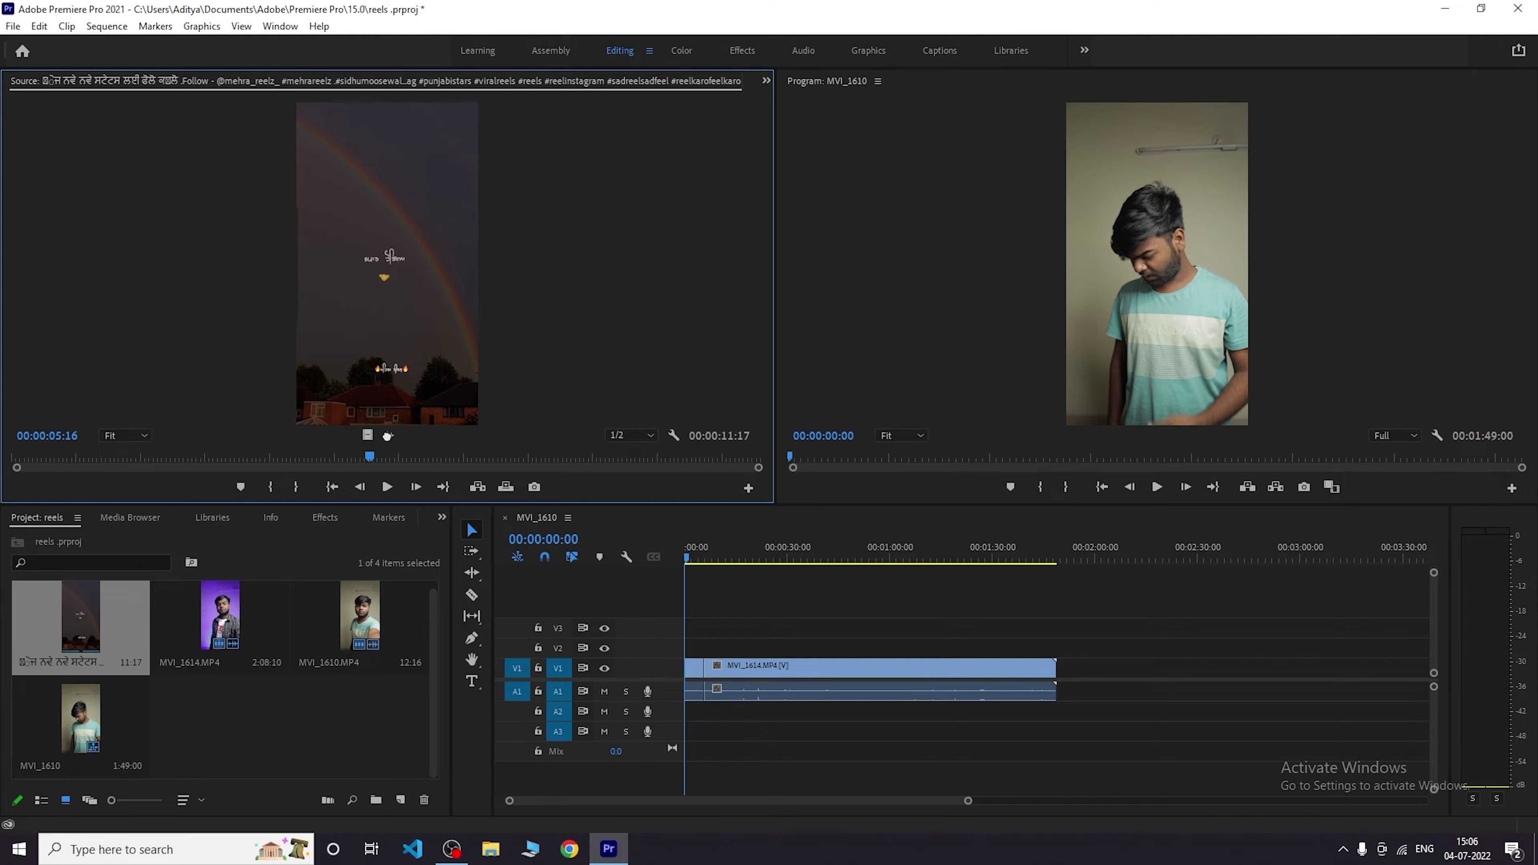
left_click_drag(575, 653, 675, 710)
key("=")
key("=")
key("=")
key("=")
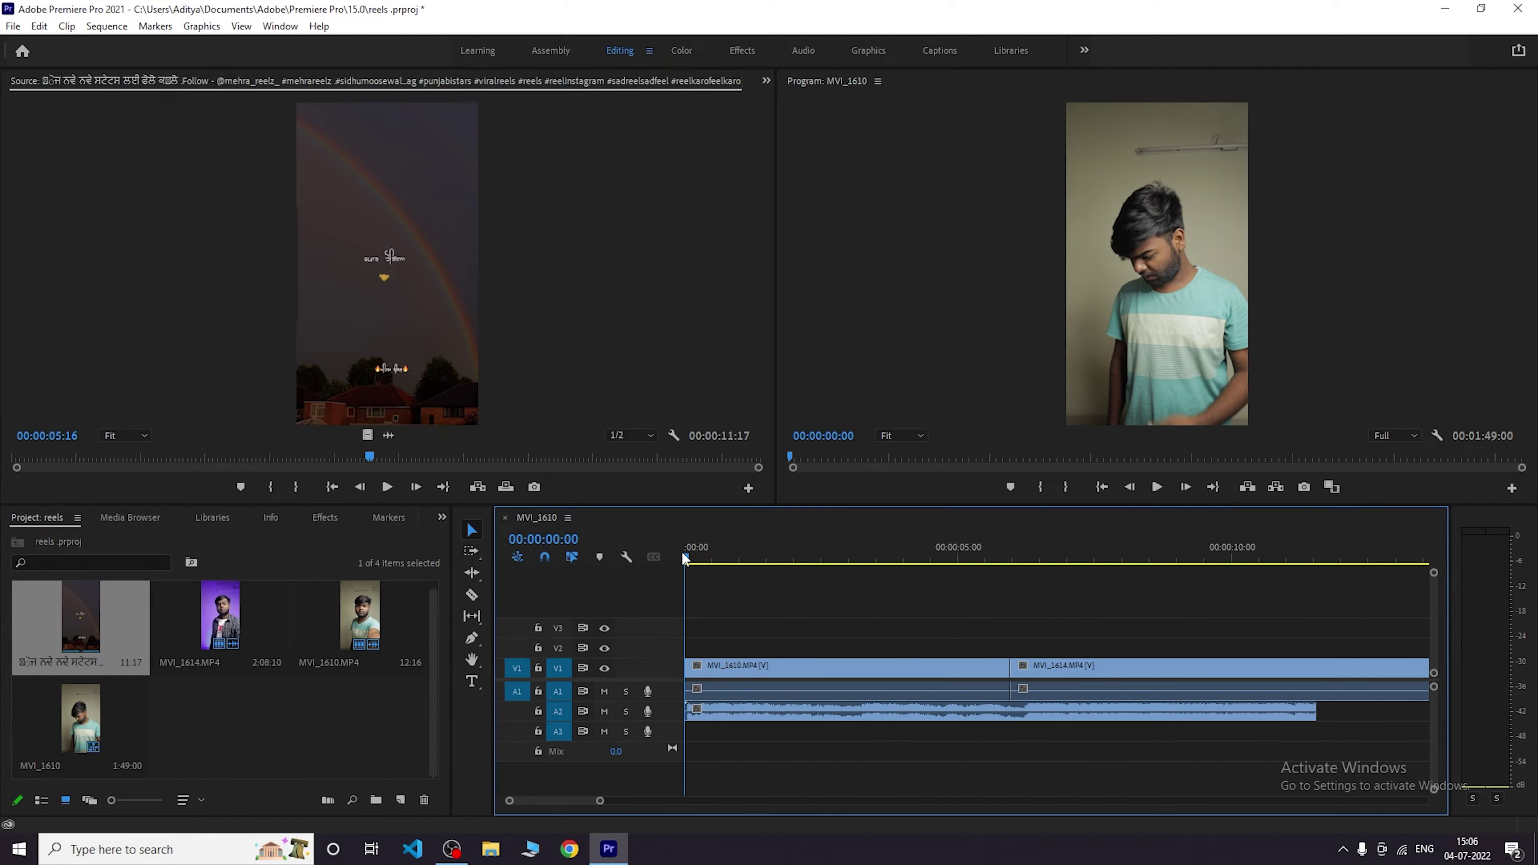
key("equal")
key("minus")
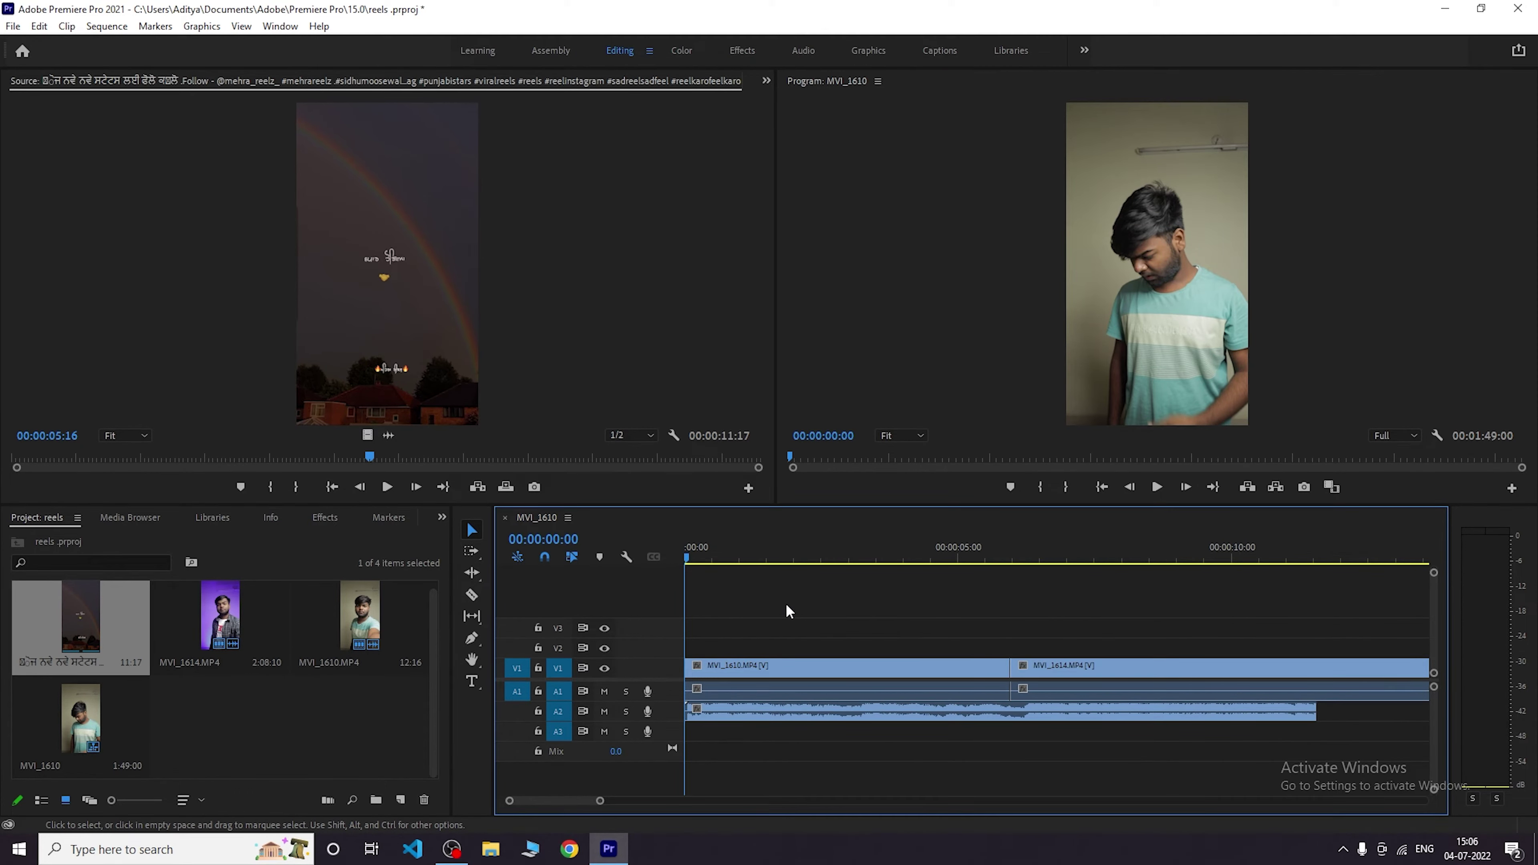
Play the sequence to 00:00:05:20 and ripple-trim the end of the MVI_1610 clip to that point.
key("space")
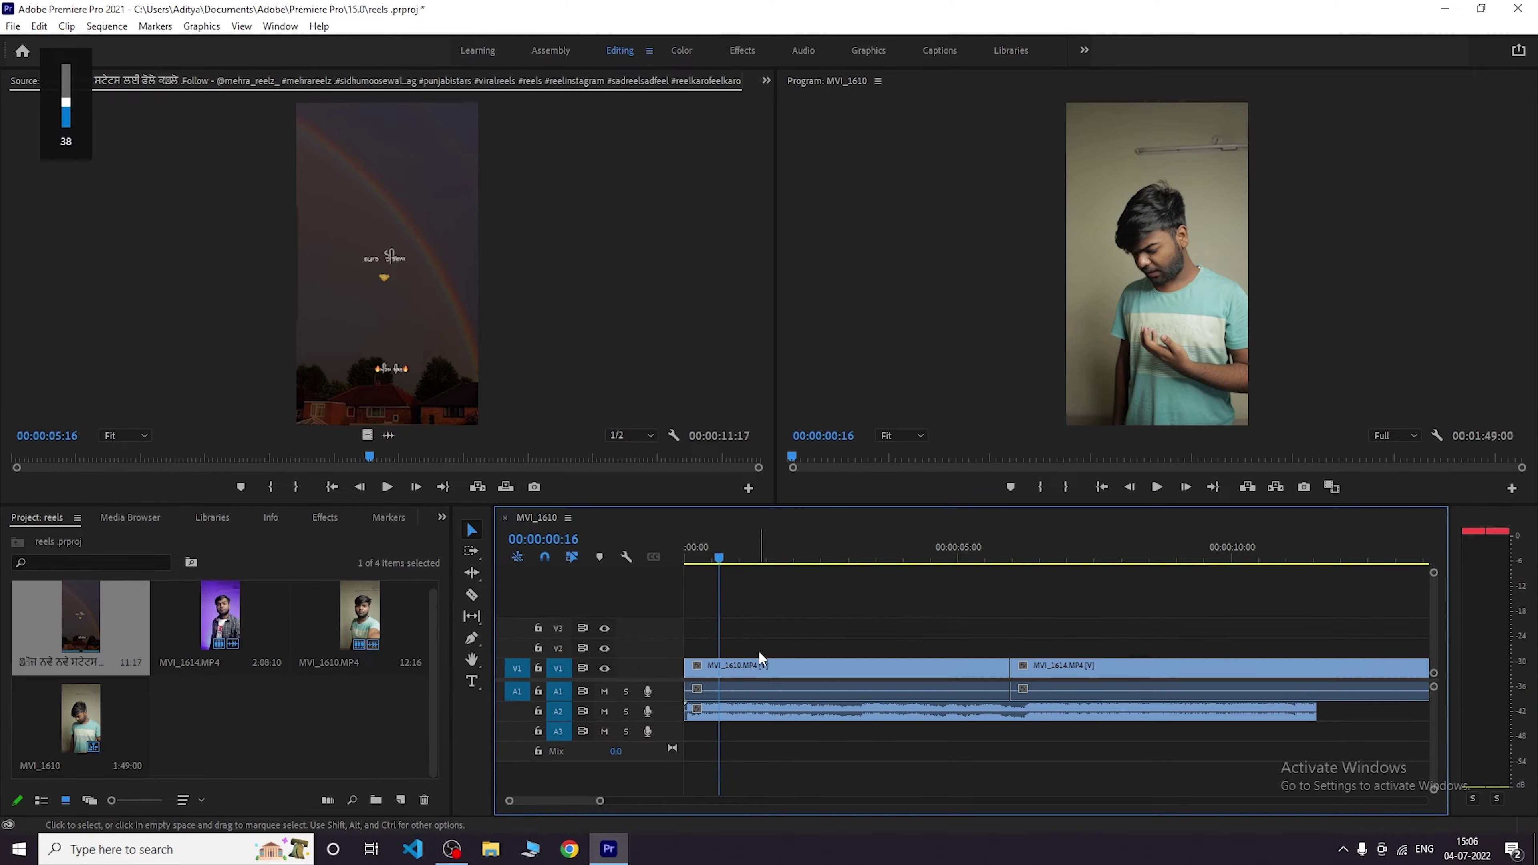
key("space")
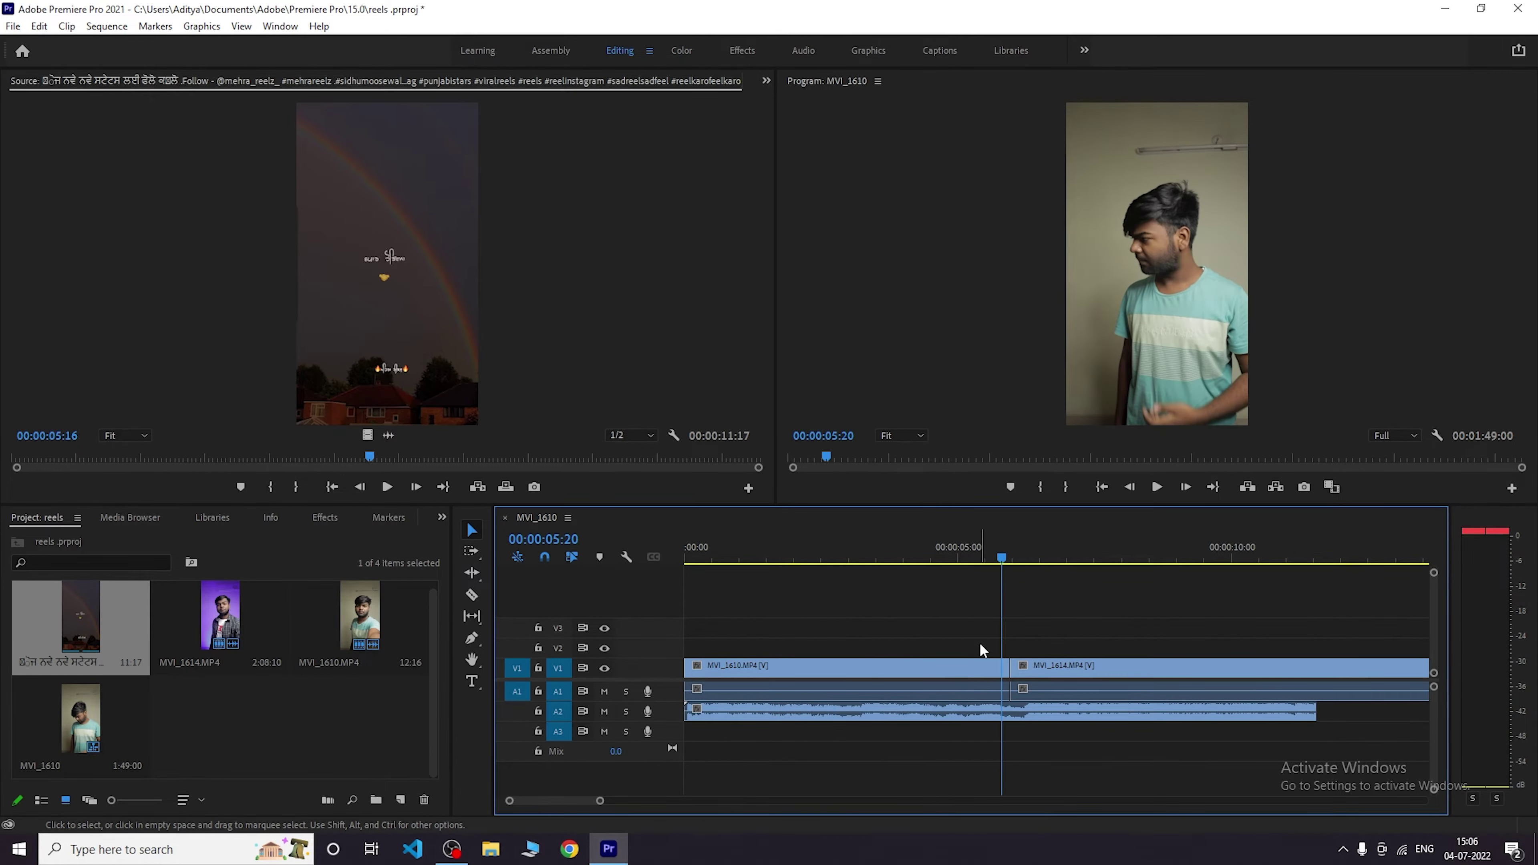
key("equal")
key("equal")
key("equal")
key("equal")
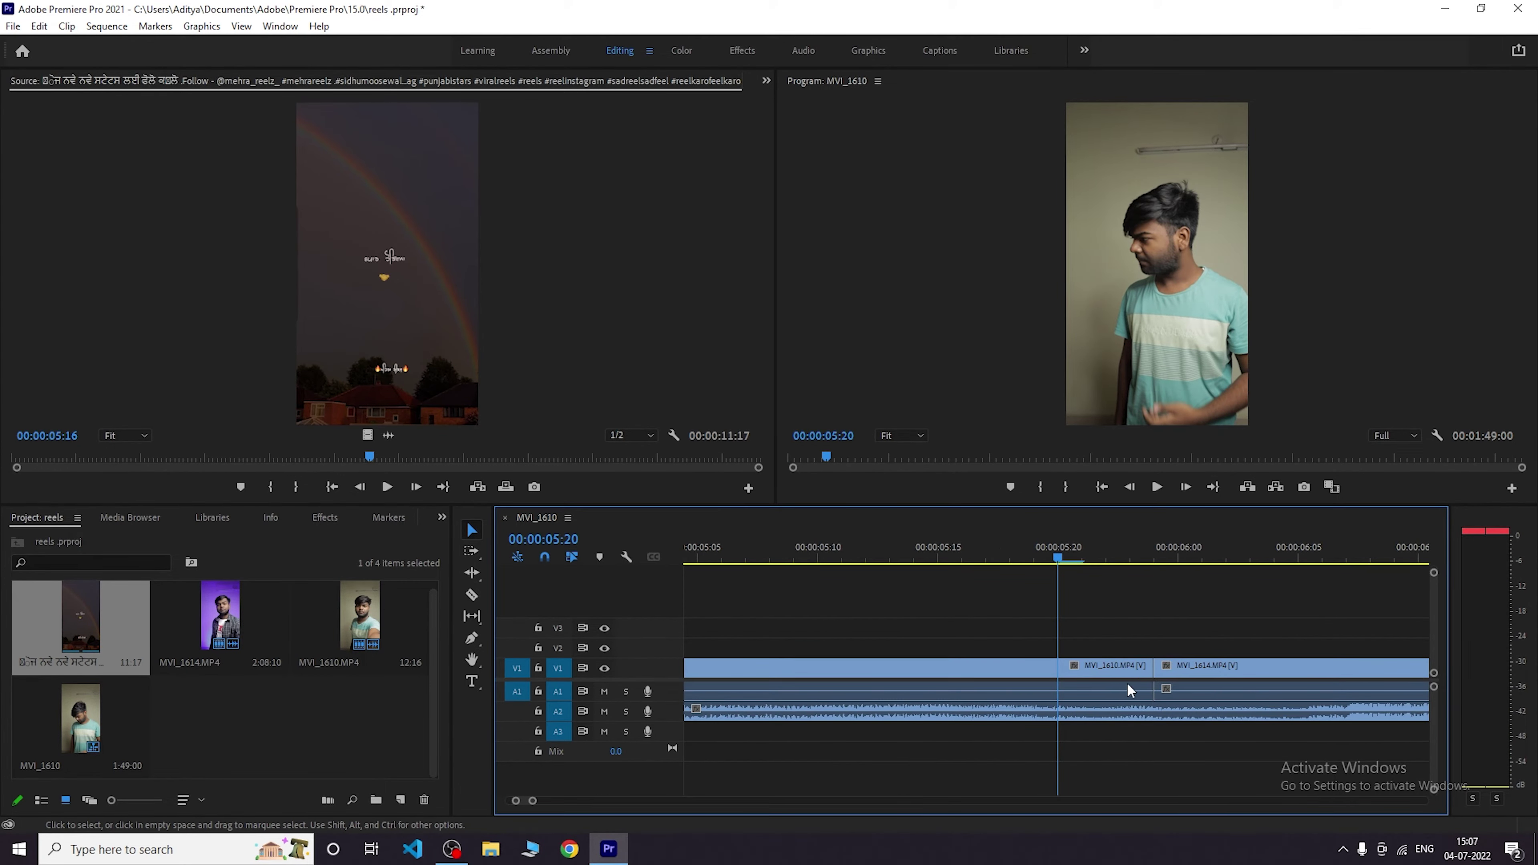
left_click_drag(1149, 677, 1064, 678)
Play on from the trimmed cut and split the MVI_1614 clip at 00:00:08:23 with the Razor tool.
key("space")
key("minus")
key("minus")
key("space")
key("minus")
key("c")
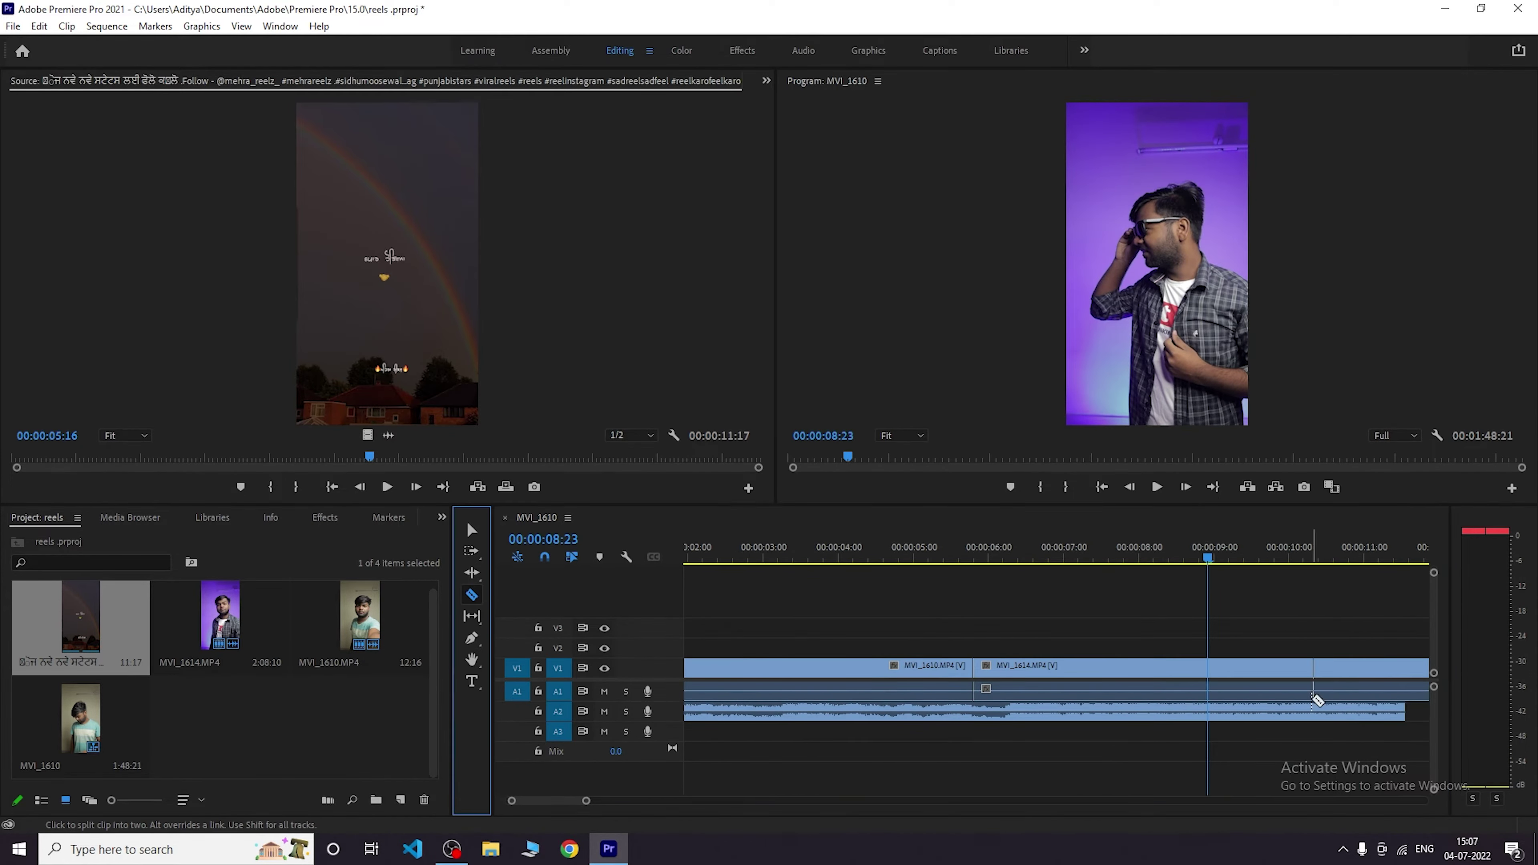
left_click(1208, 691)
Ripple-trim about one second from the start of the MVI_1614 part that follows the split.
key("space")
key("space")
key("space")
key("space")
key("minus")
key("minus")
key("minus")
key("equal")
key("equal")
key("equal")
left_click_drag(1054, 556, 907, 557)
key("v")
Trim the end of the last MVI_1614 clip to the end of the music at 00:00:11:14.
key("space")
key("minus")
key("minus")
key("minus")
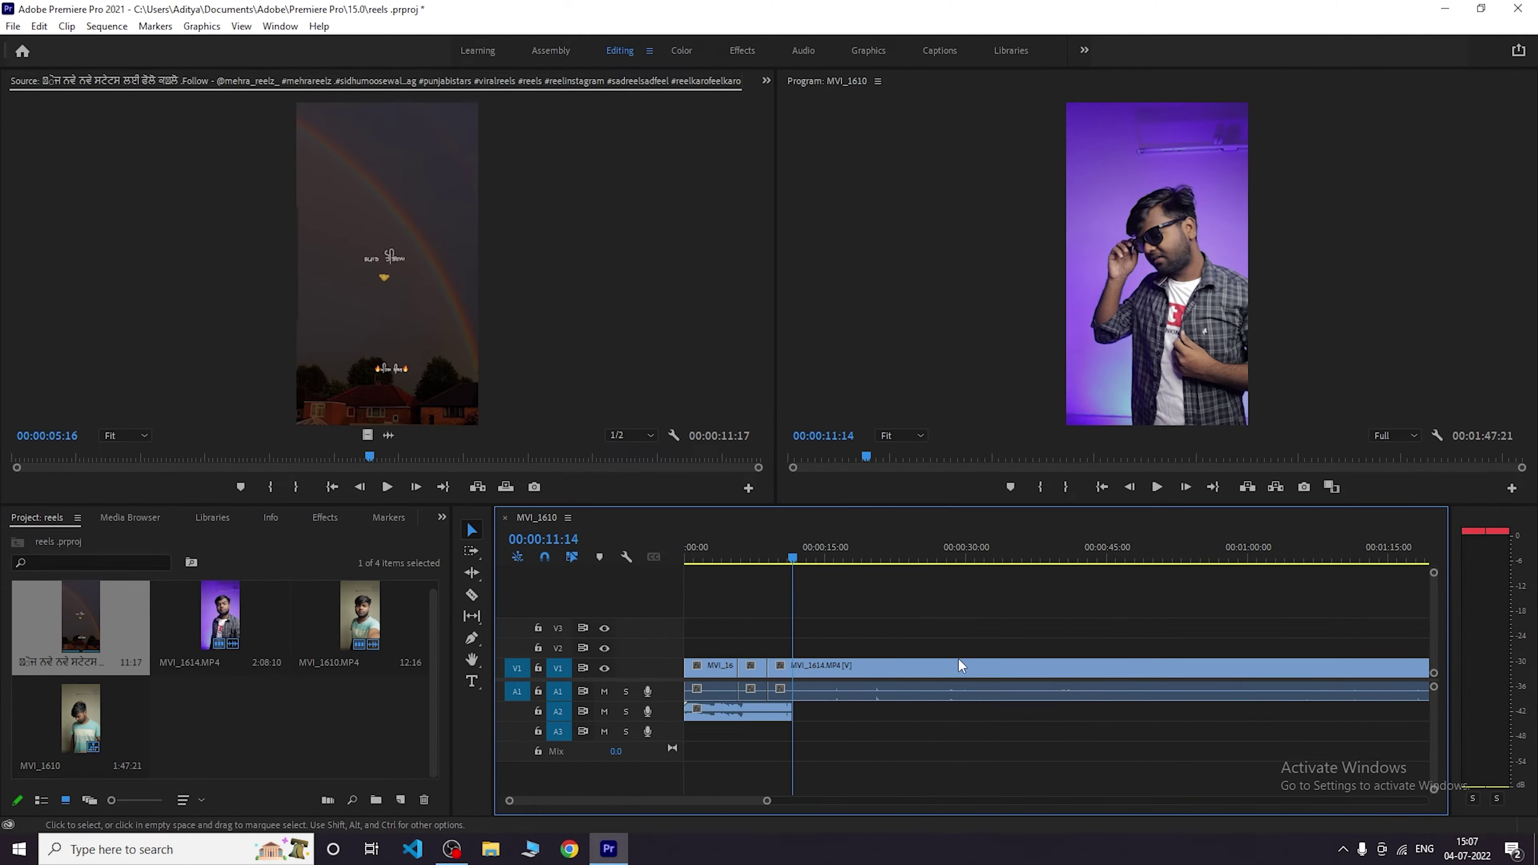
key("minus")
left_click_drag(1187, 668, 739, 674)
key("equal")
key("equal")
key("equal")
key("equal")
key("equal")
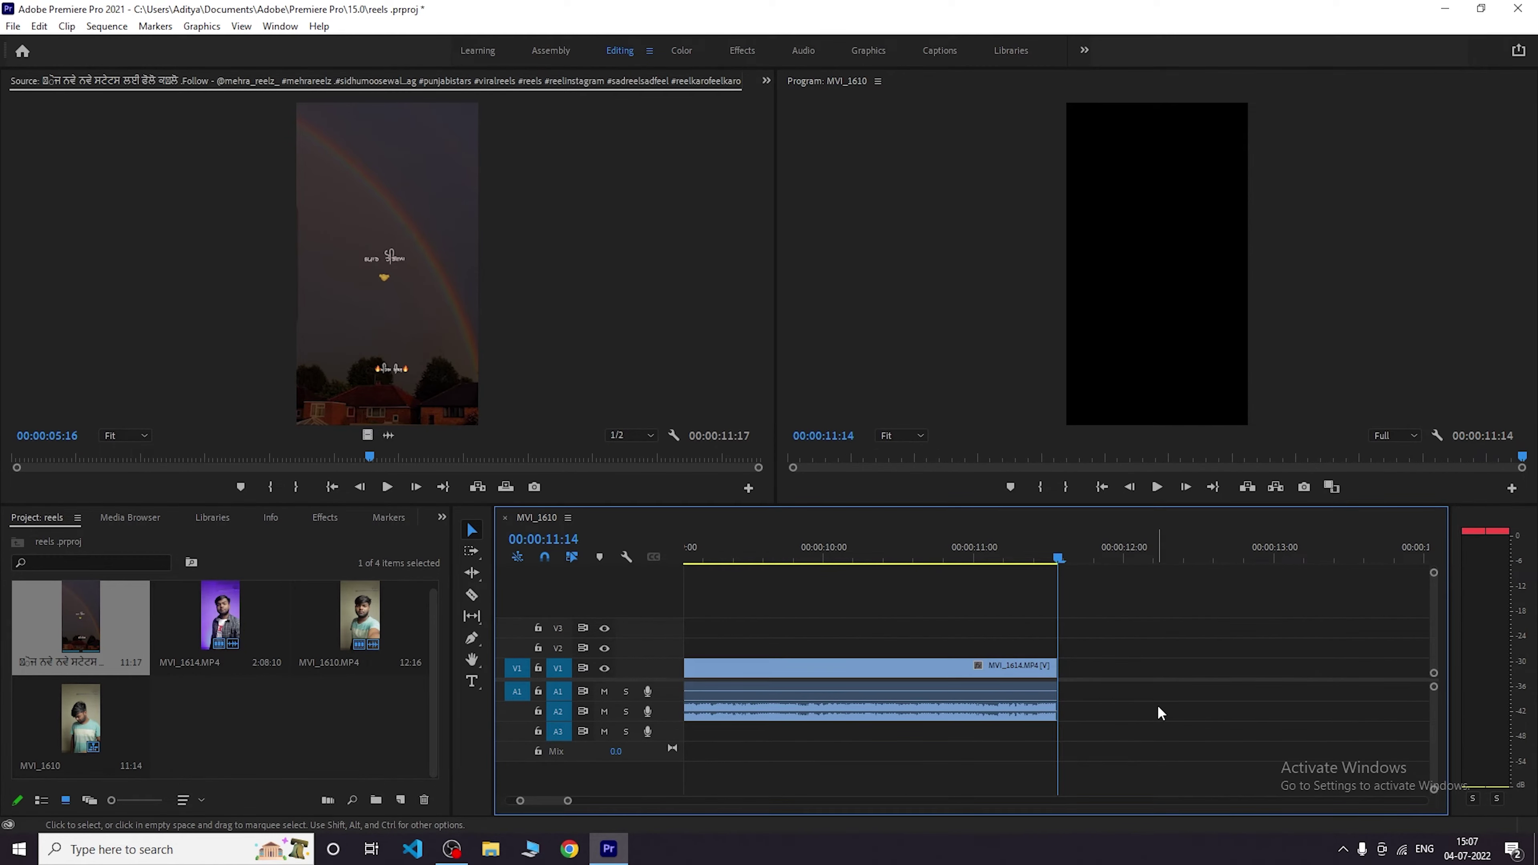
key("minus")
key("minus")
key("minus")
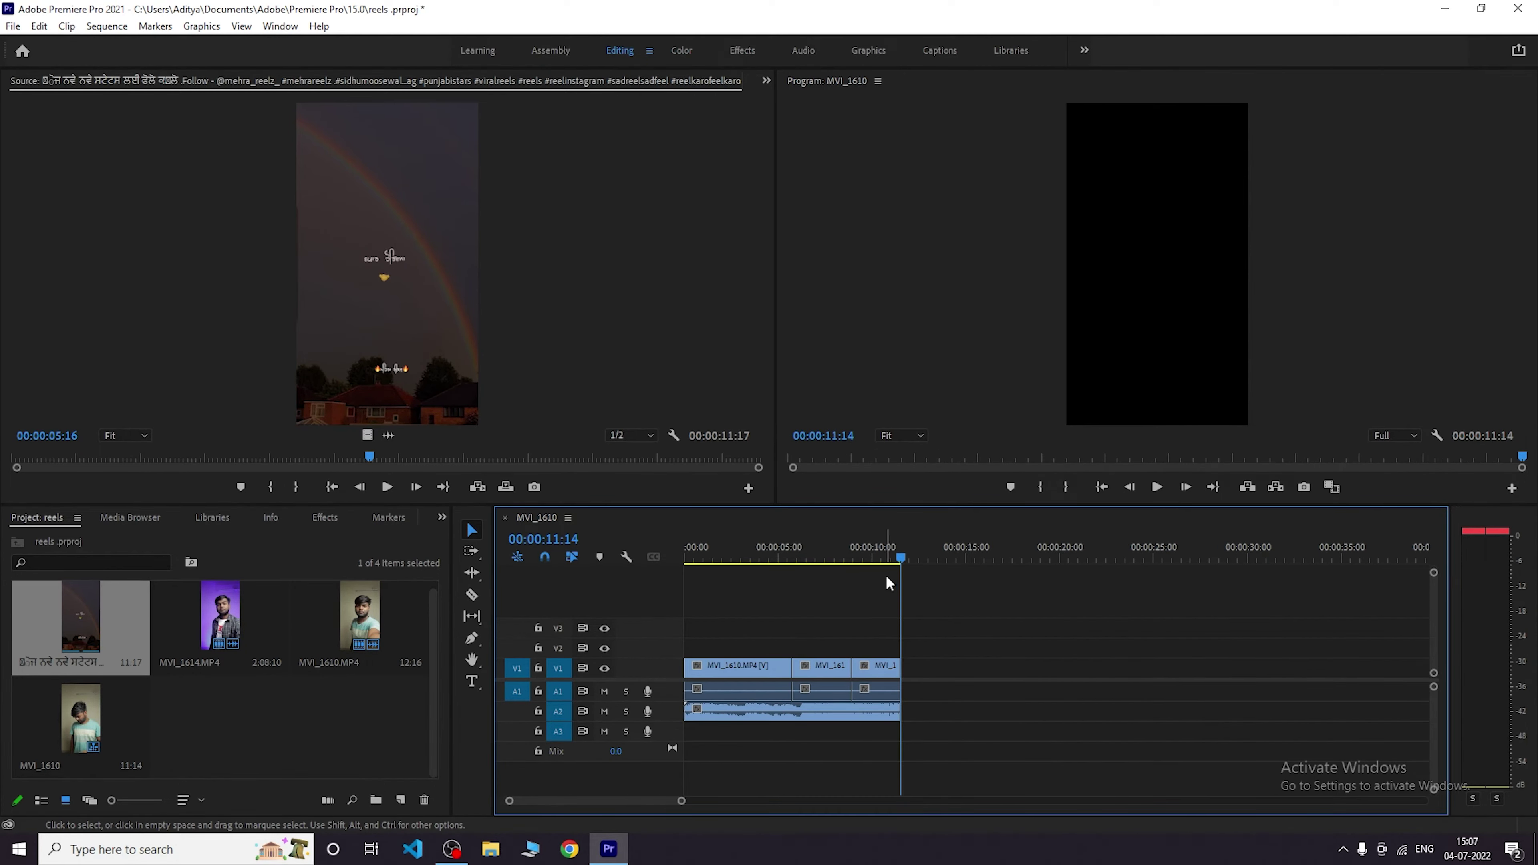
Play back the edit from 00:00:06:01 and examine how the last clip and the music end.
left_click_drag(894, 556, 797, 556)
key("equal")
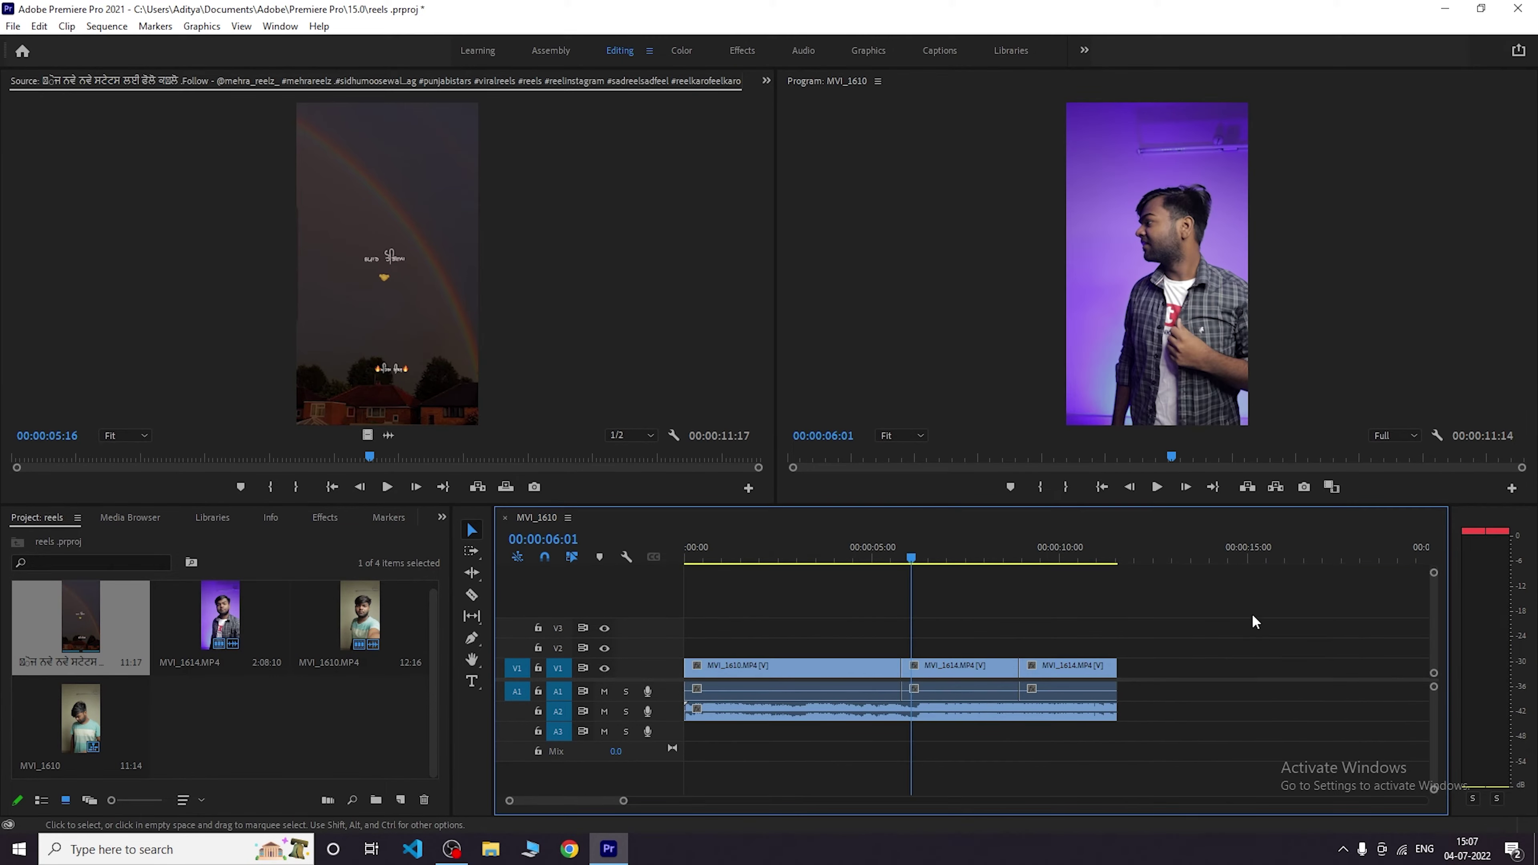
key("space")
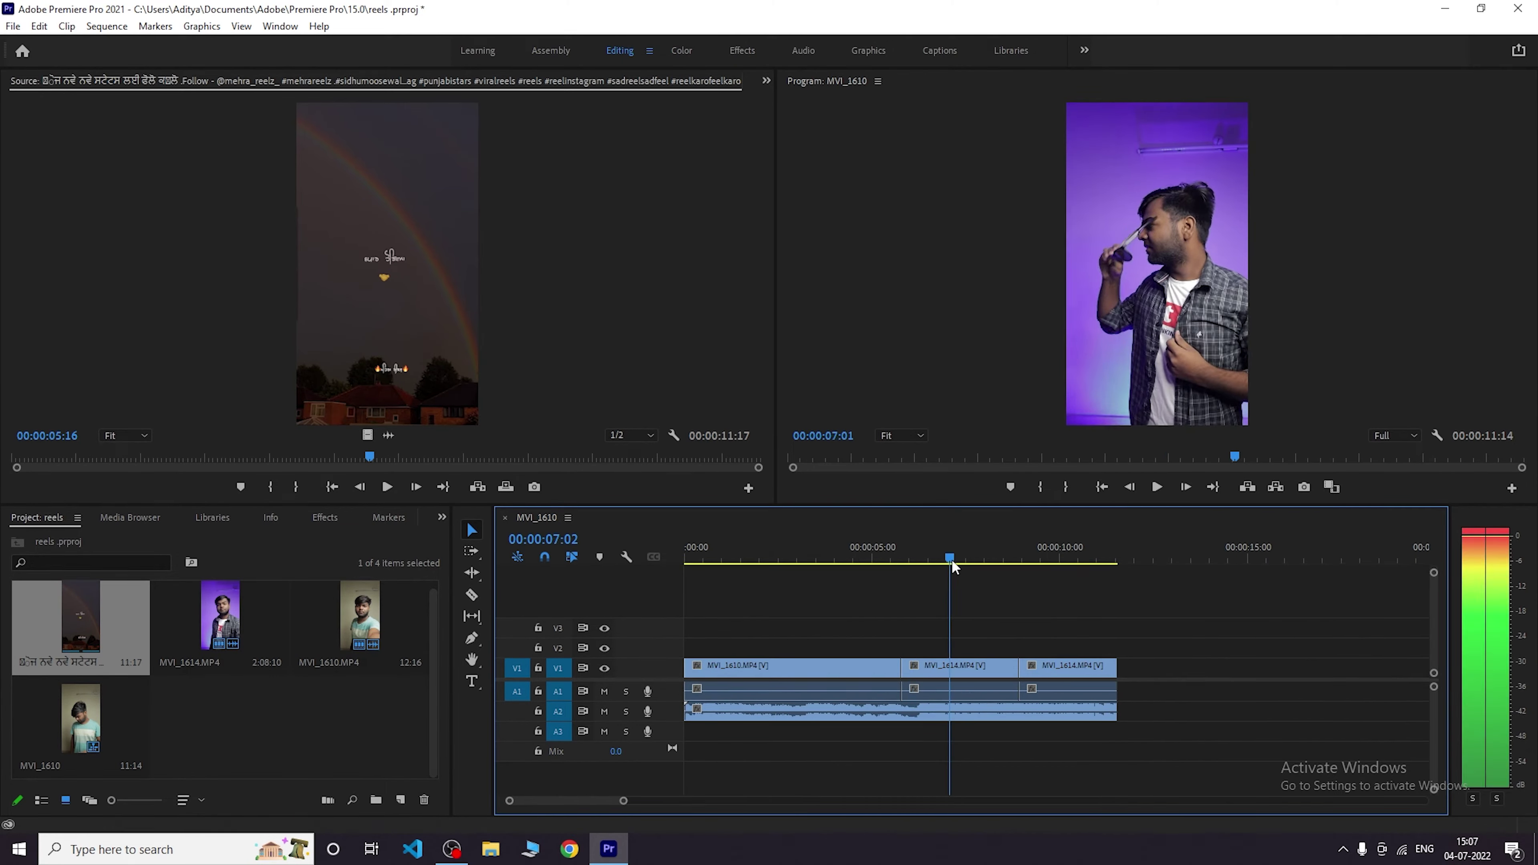
left_click_drag(976, 563, 1118, 588)
key("equal")
key("equal")
key("equal")
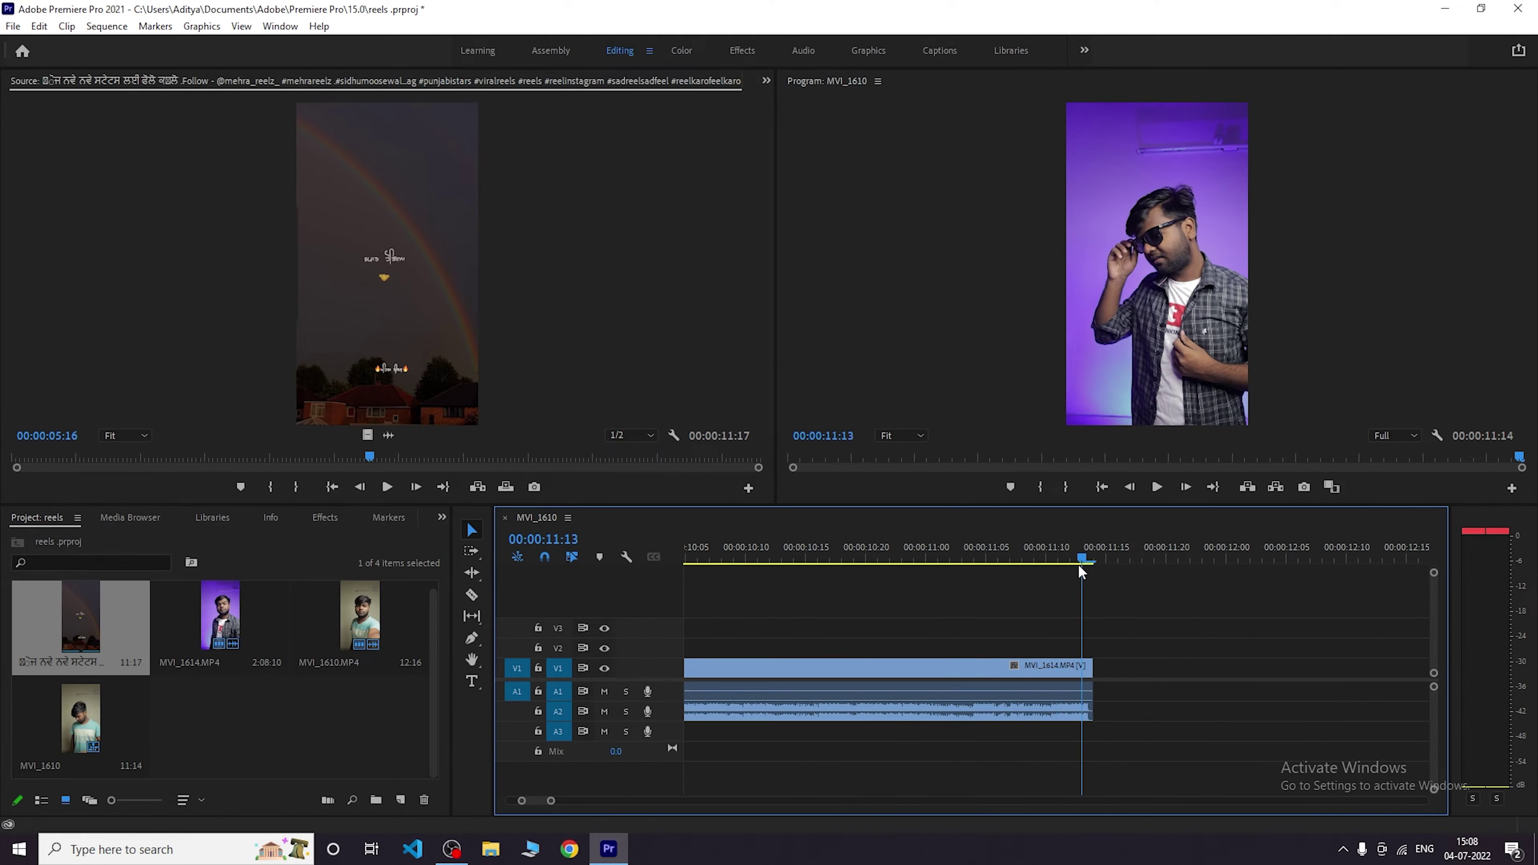
left_click_drag(1092, 667, 1074, 665)
key("minus")
key("minus")
key("minus")
key("equal")
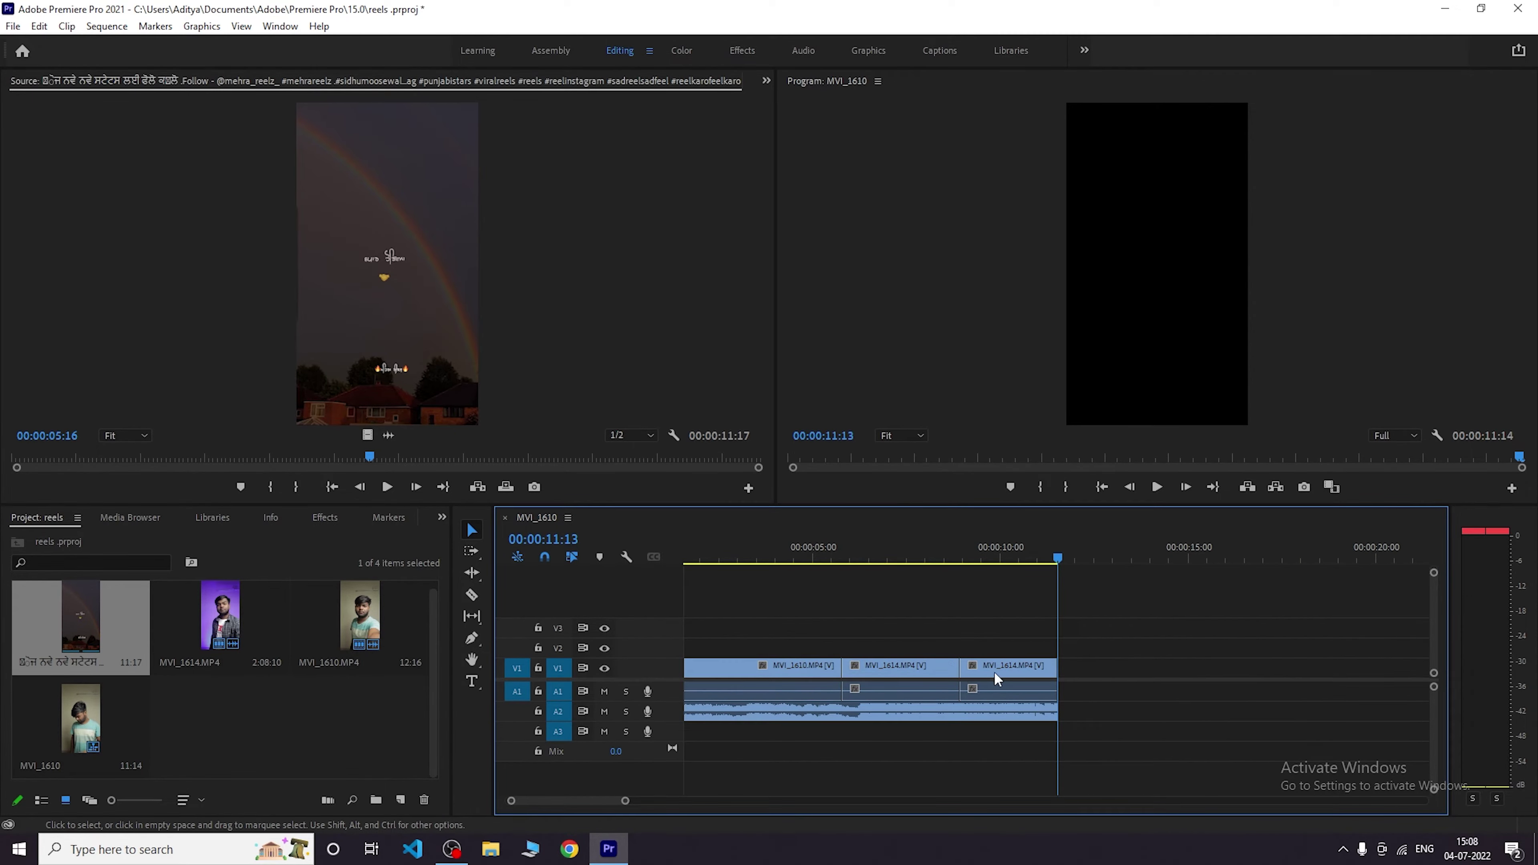
Set the speed of the last MVI_1614 clip to 50% and play back the slowed section.
right_click(1008, 669)
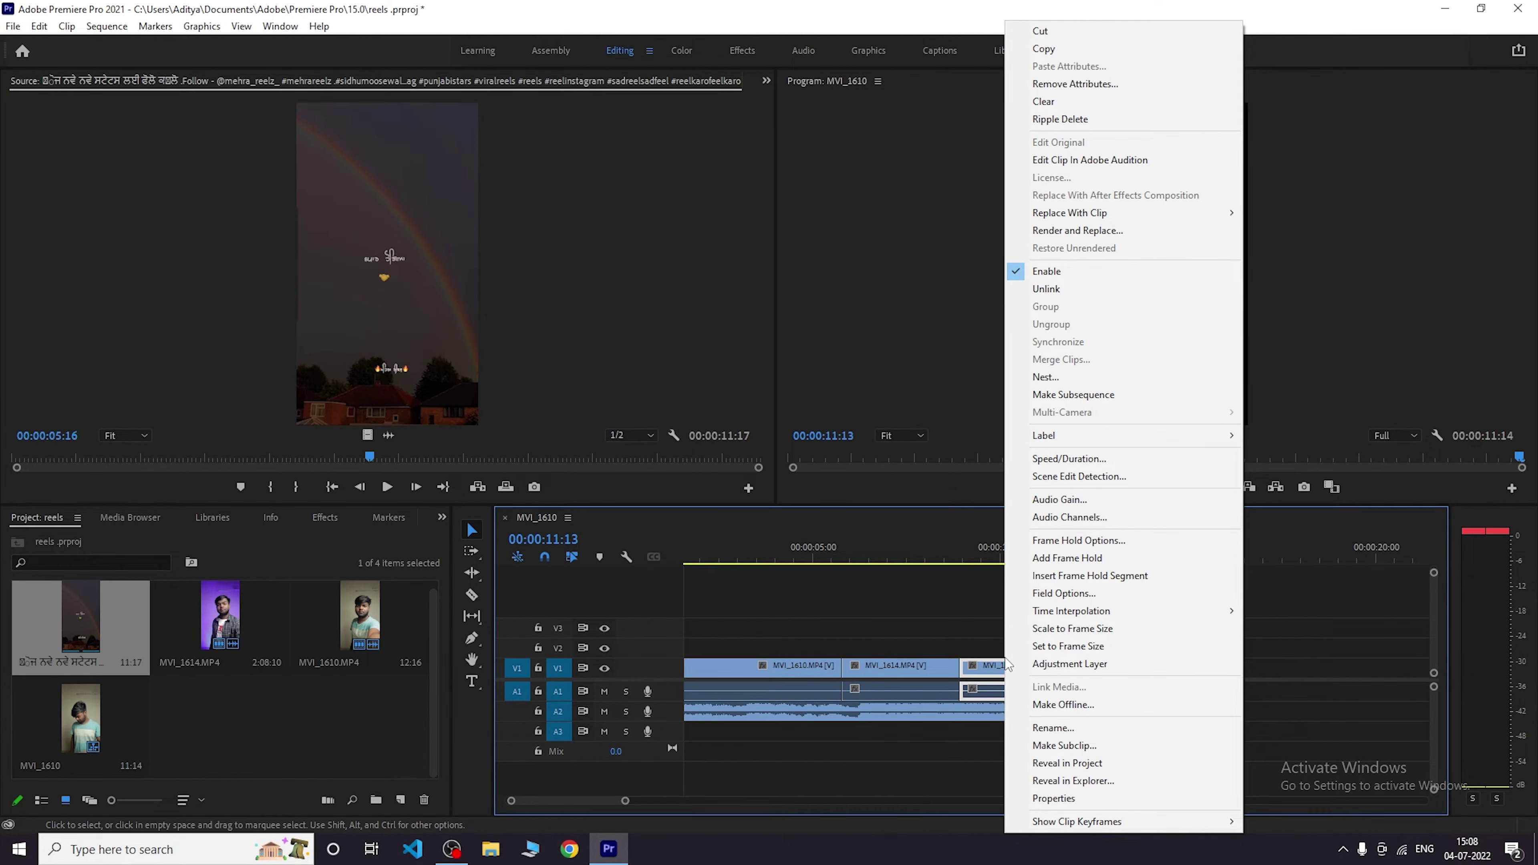
left_click(1051, 460)
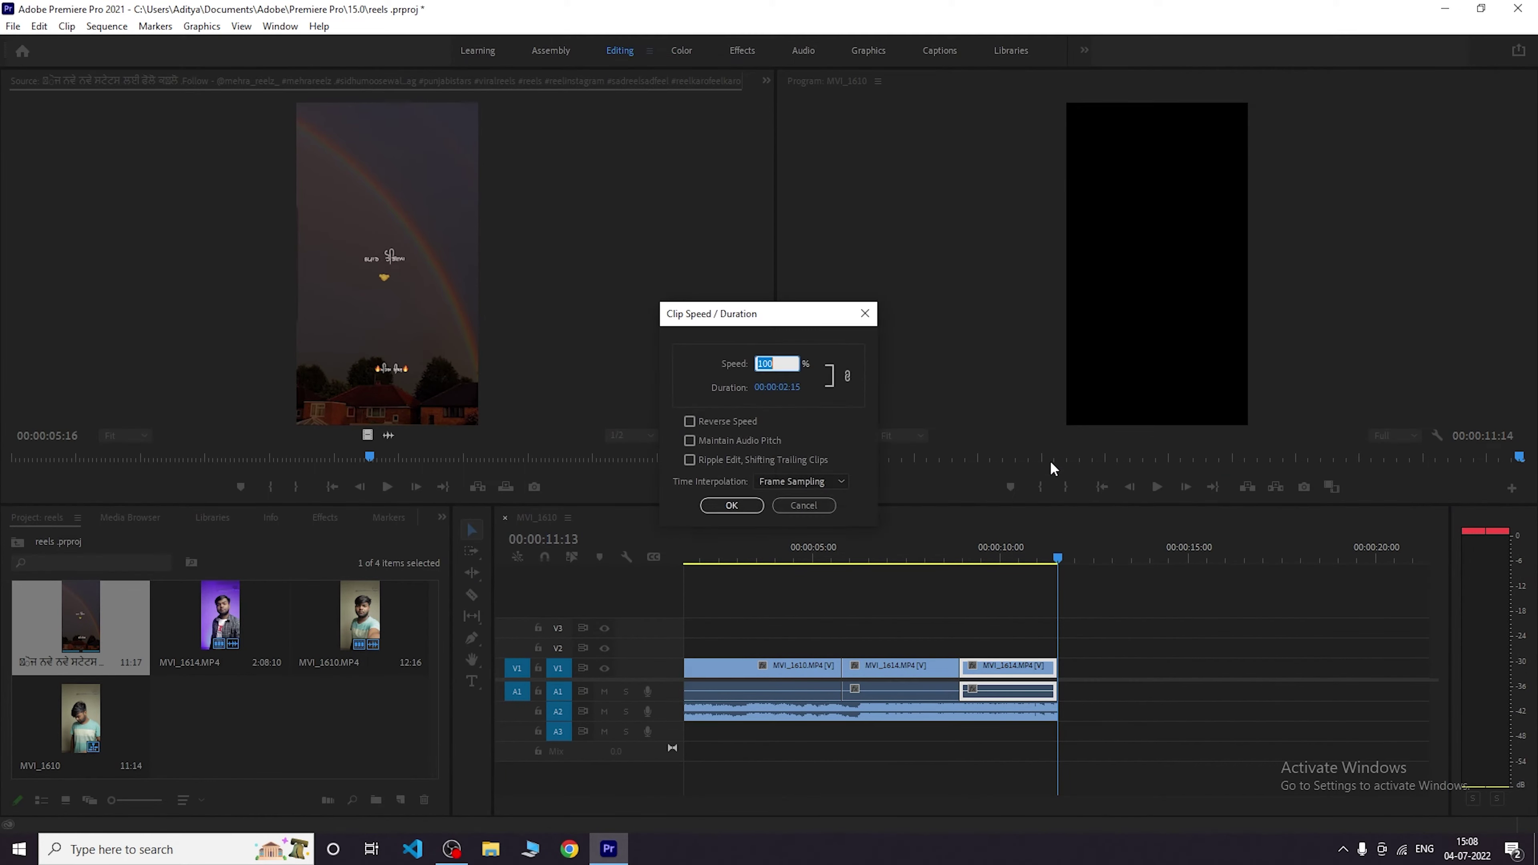
left_click(744, 507)
left_click(1317, 664)
key("space")
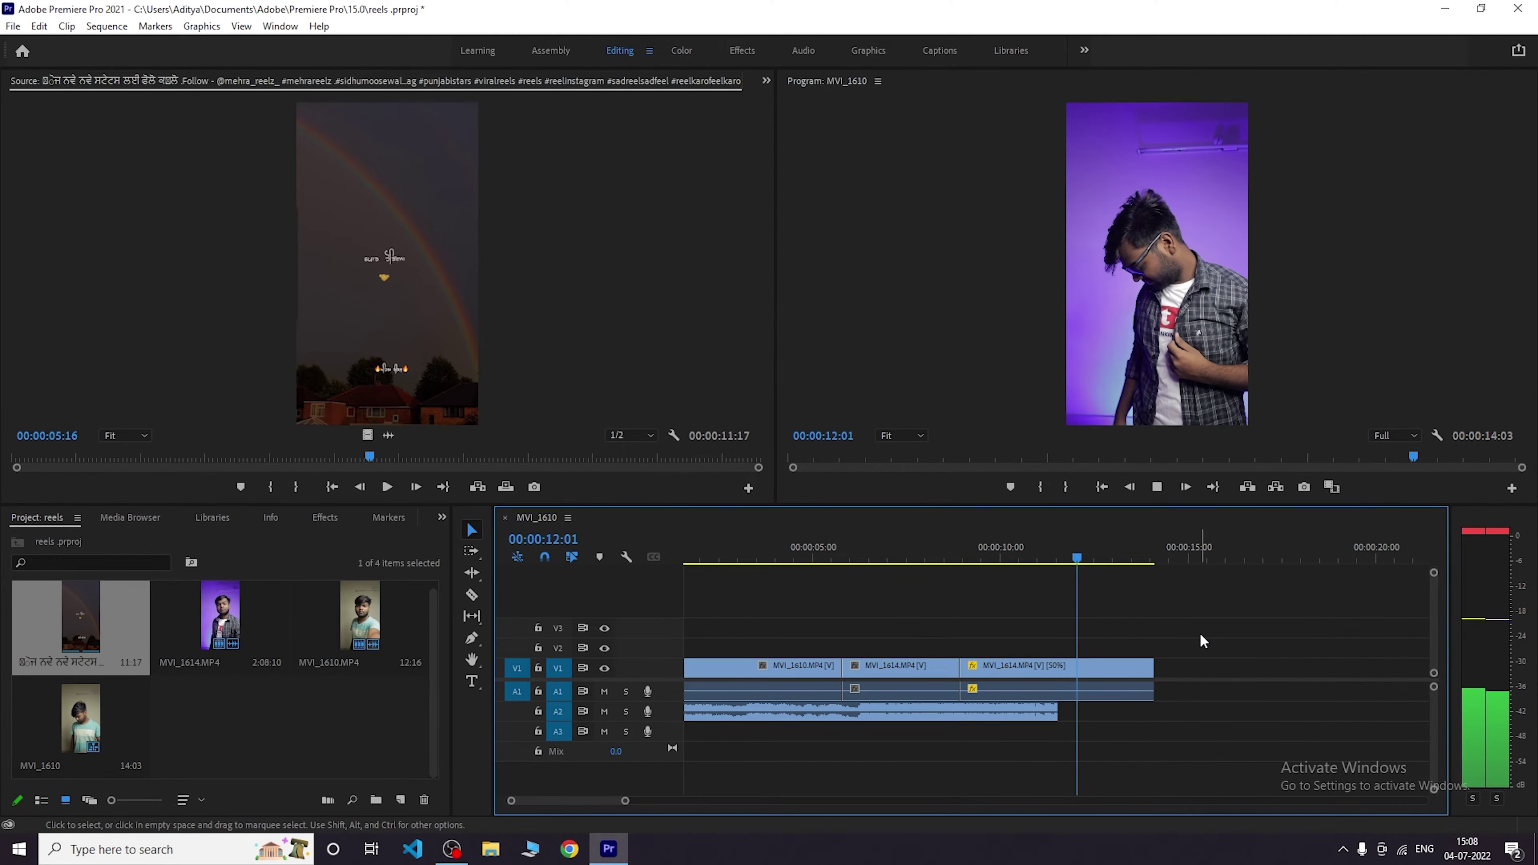
key("space")
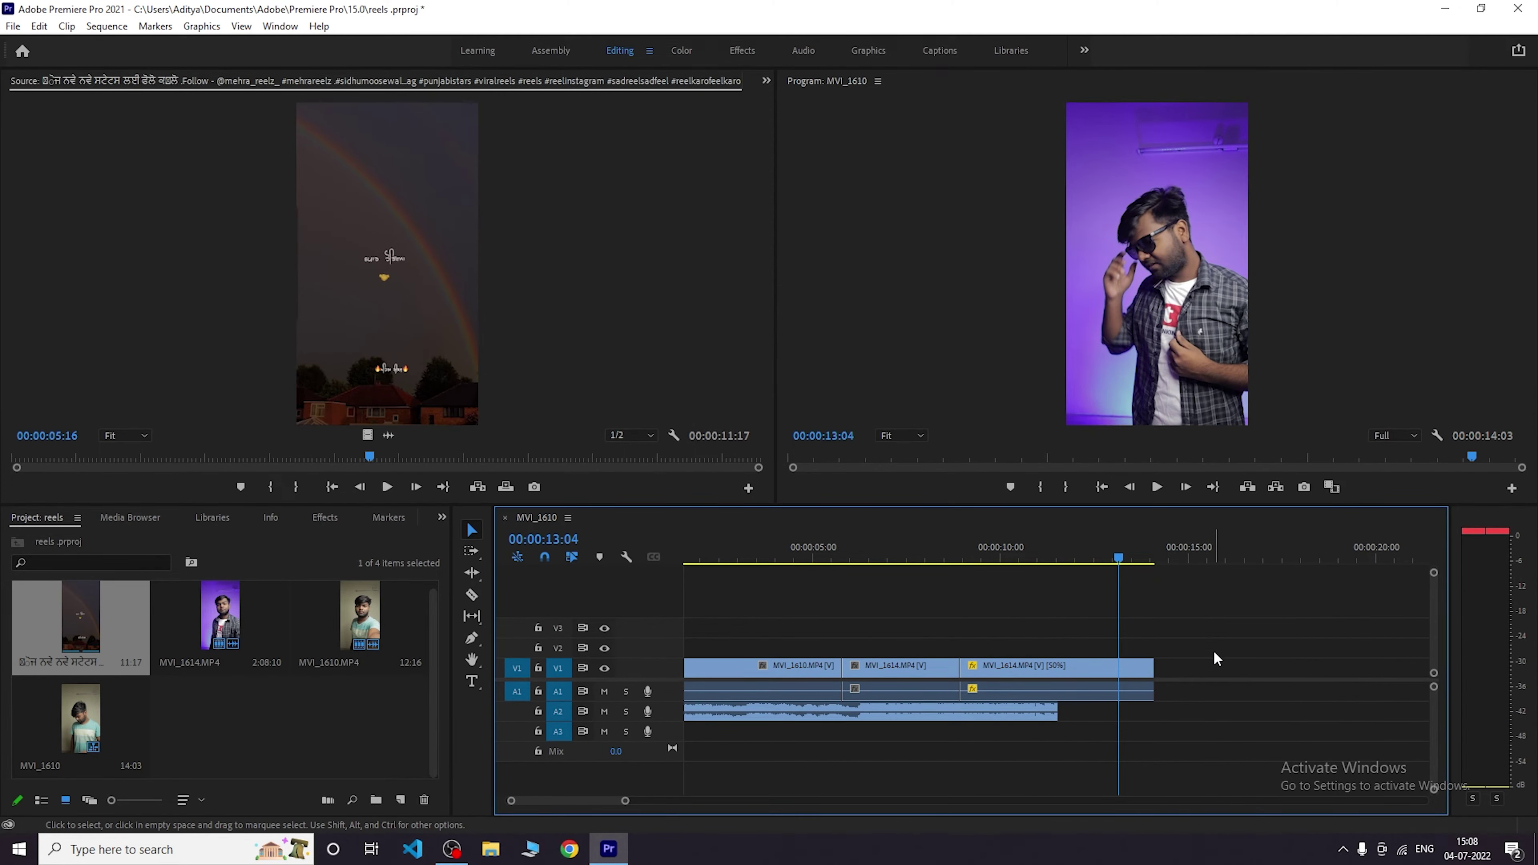
Select all three video clips together with their audio on A1 and group them.
key("minus")
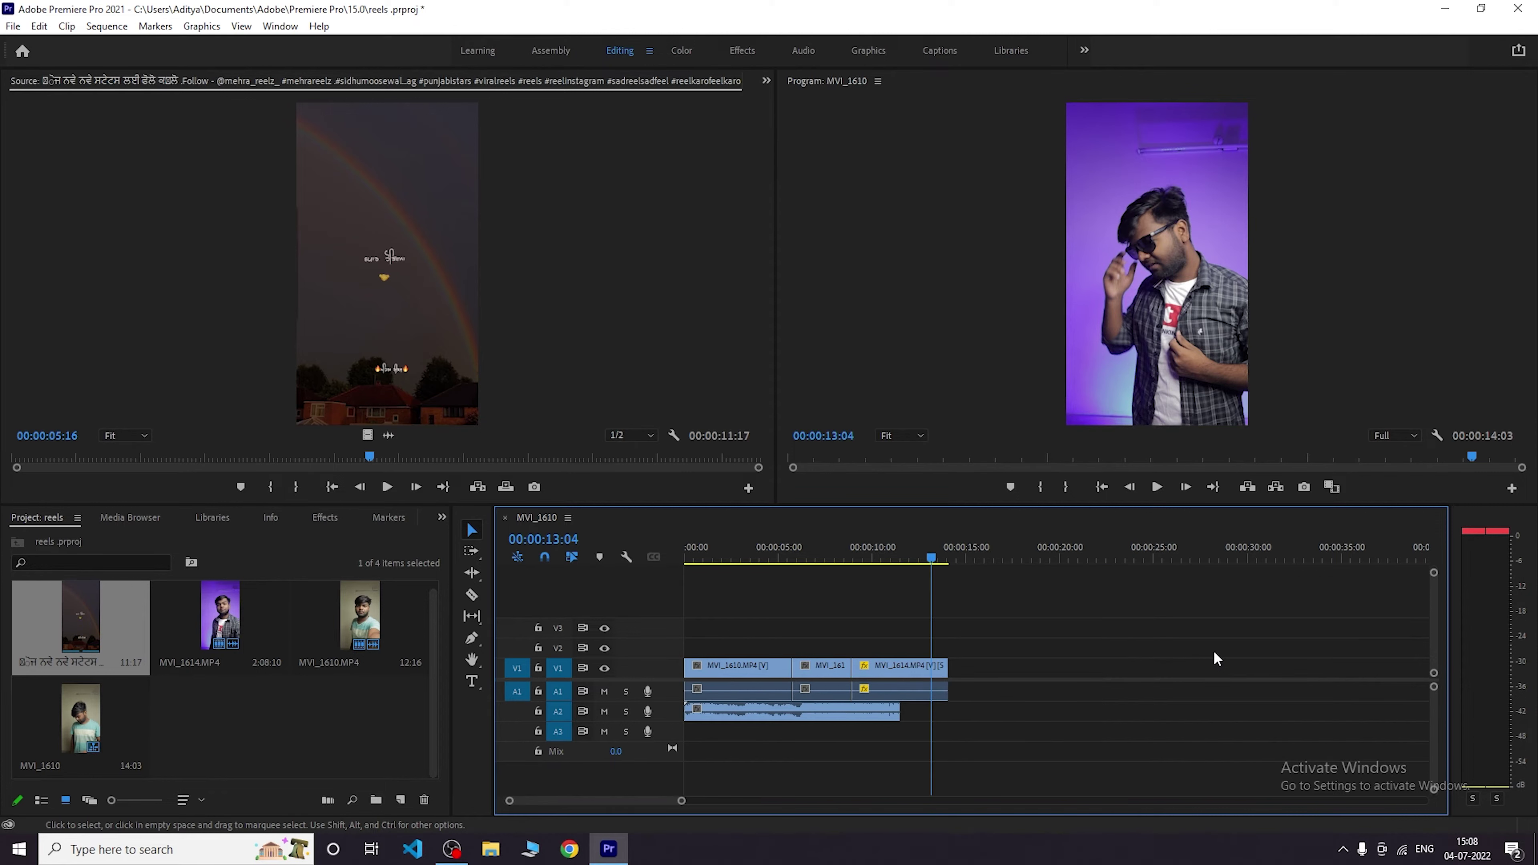
left_click(707, 693)
left_click(888, 643)
left_click_drag(1002, 692, 905, 692)
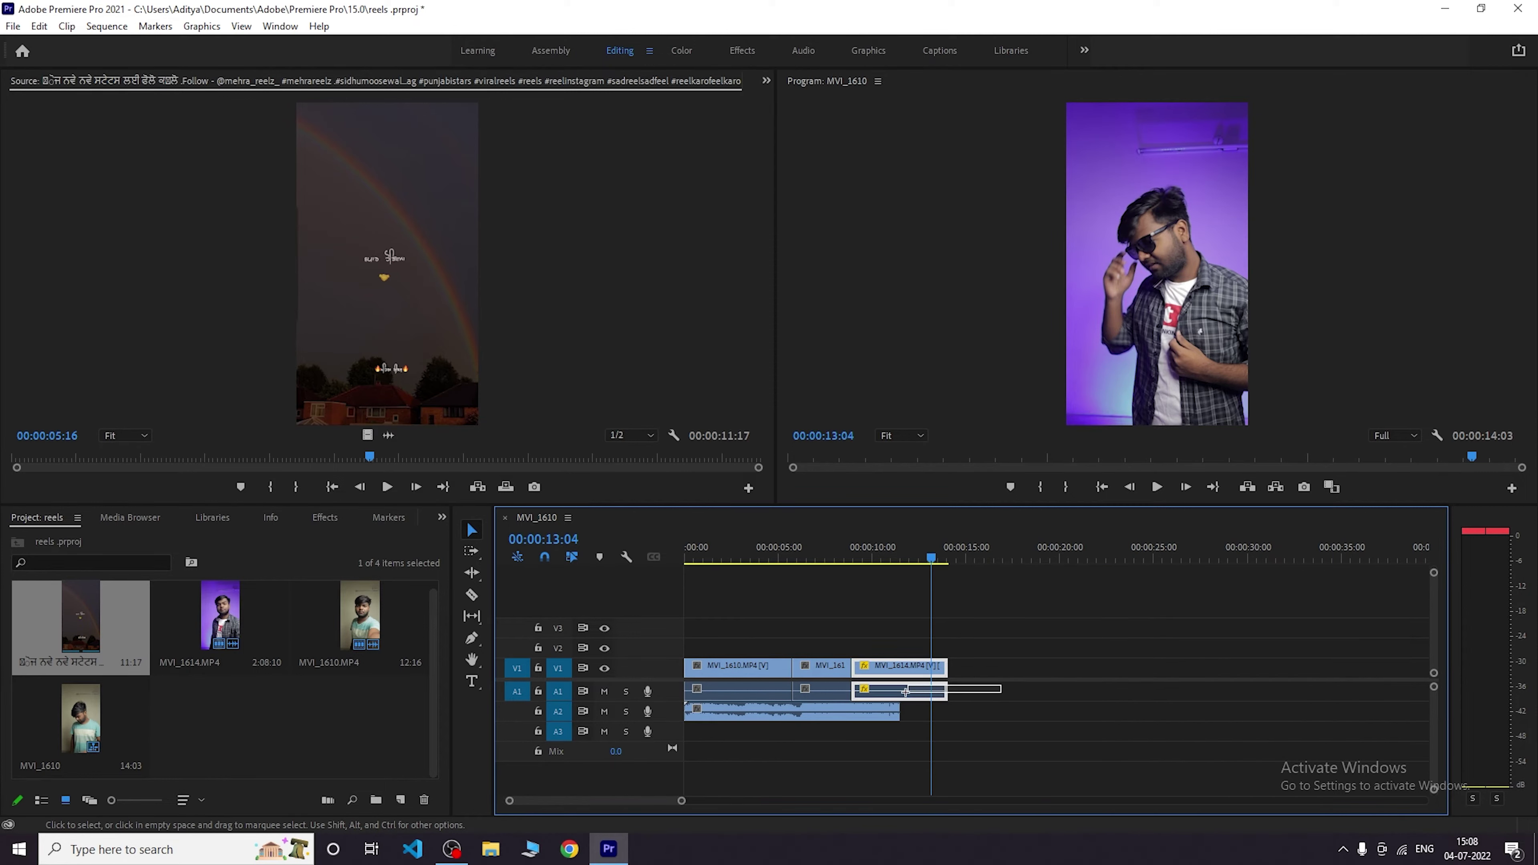
left_click_drag(790, 692, 735, 692)
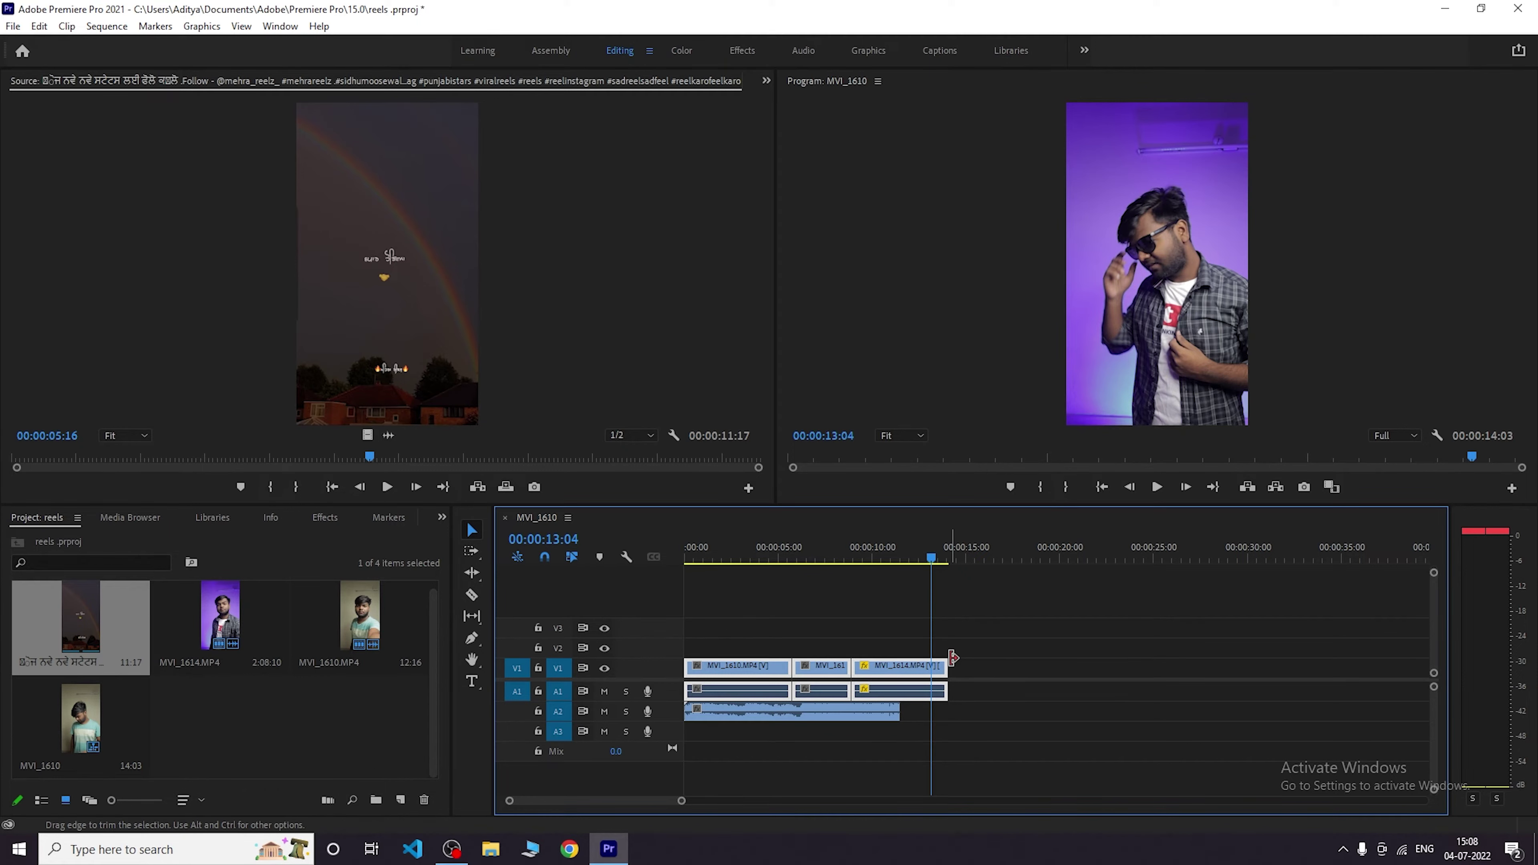
right_click(908, 669)
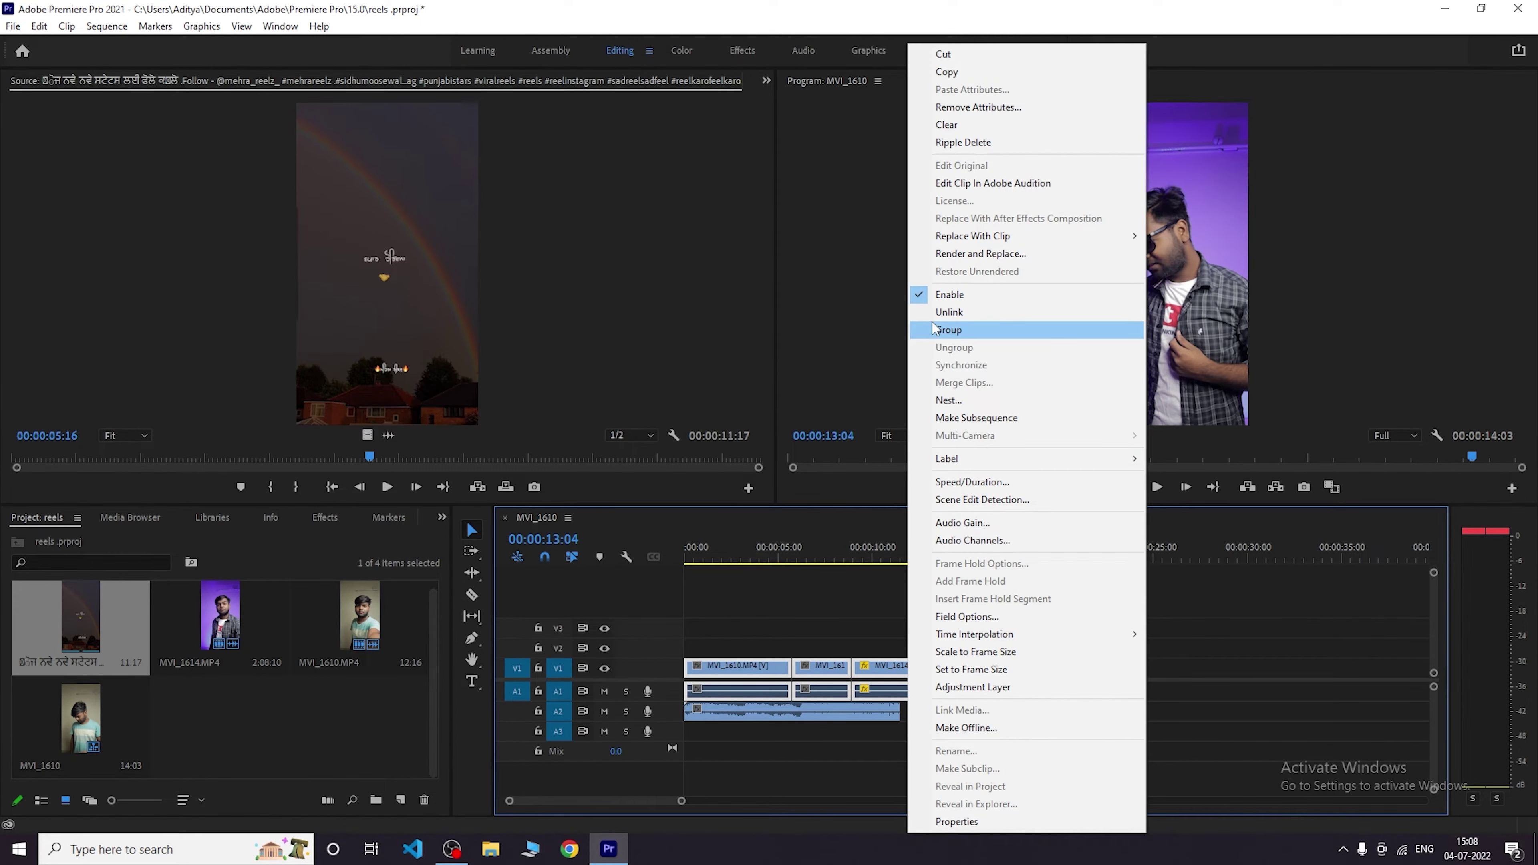
left_click(948, 329)
Unlink and delete the three clips' original audio on A1, and move the music from A2 up to A1.
right_click(856, 668)
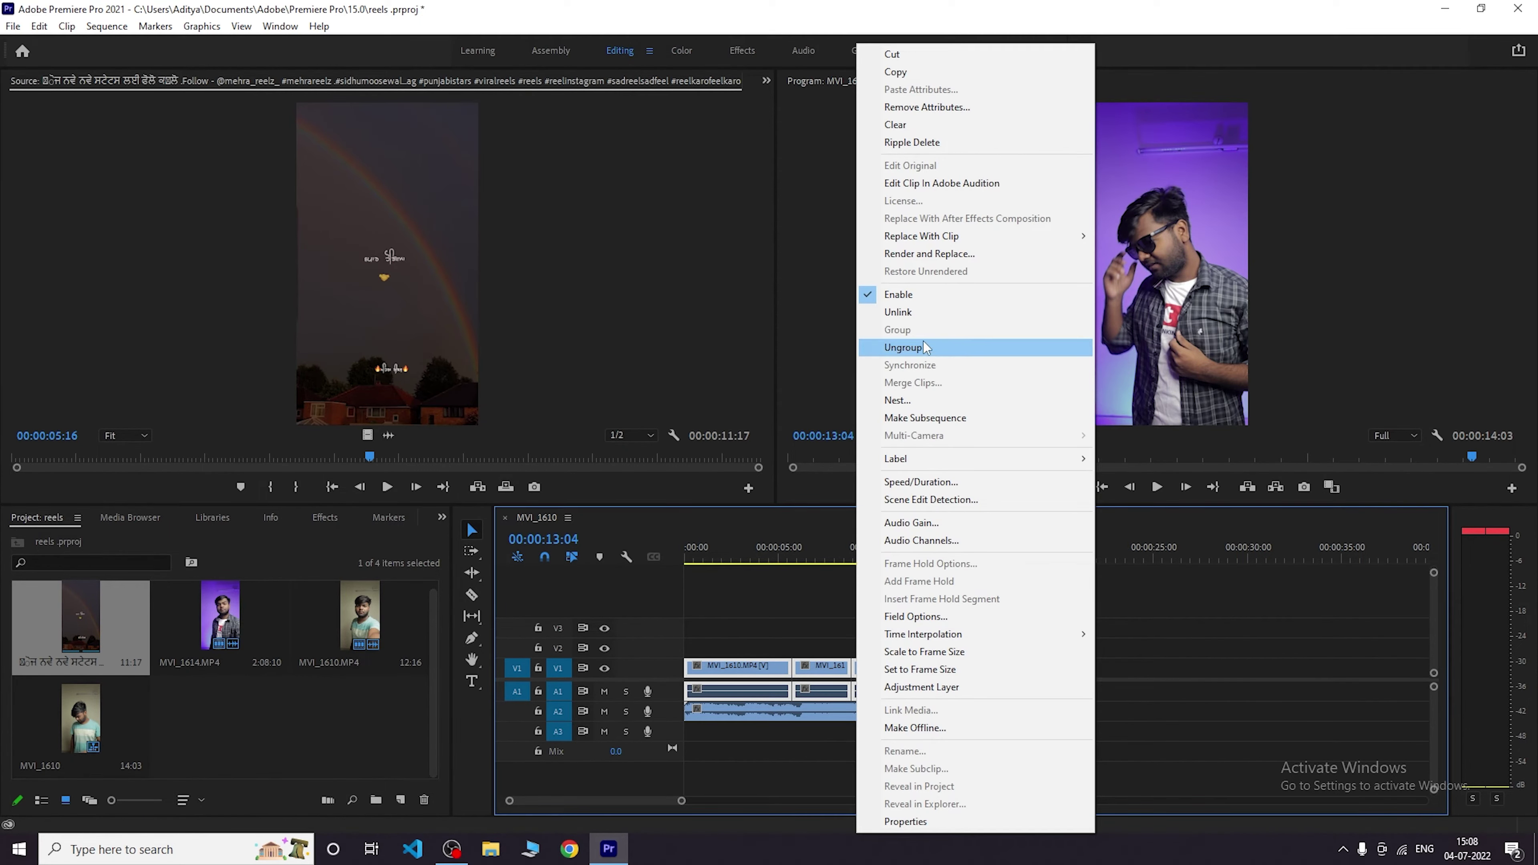
left_click(917, 314)
left_click(1022, 703)
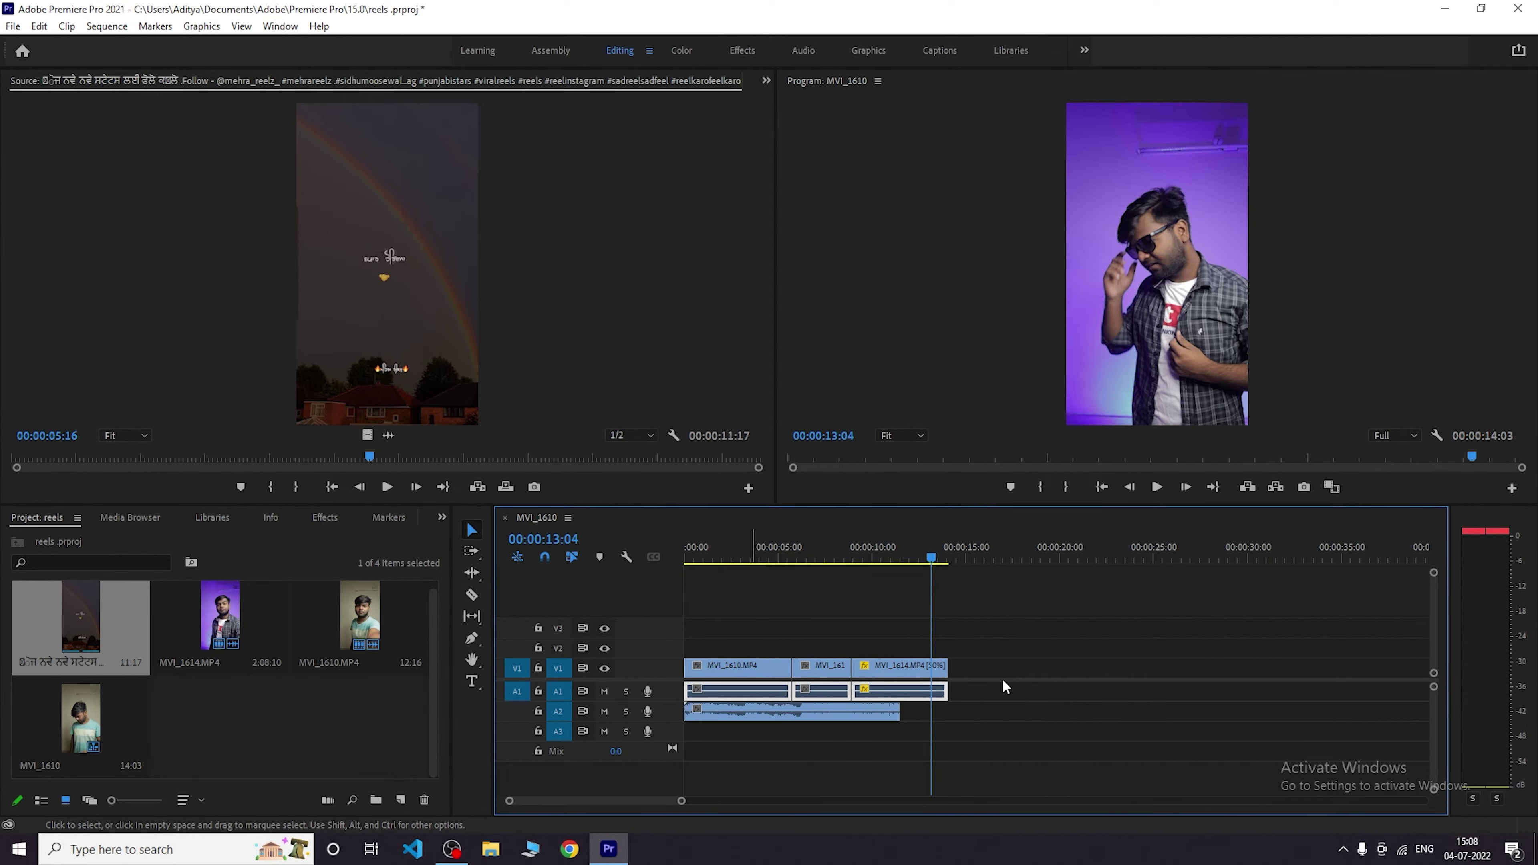
key("Delete")
left_click_drag(841, 712, 833, 693)
Play the edit to 00:00:12:03 and ripple-trim the end of the last clip to that point.
left_click(933, 561)
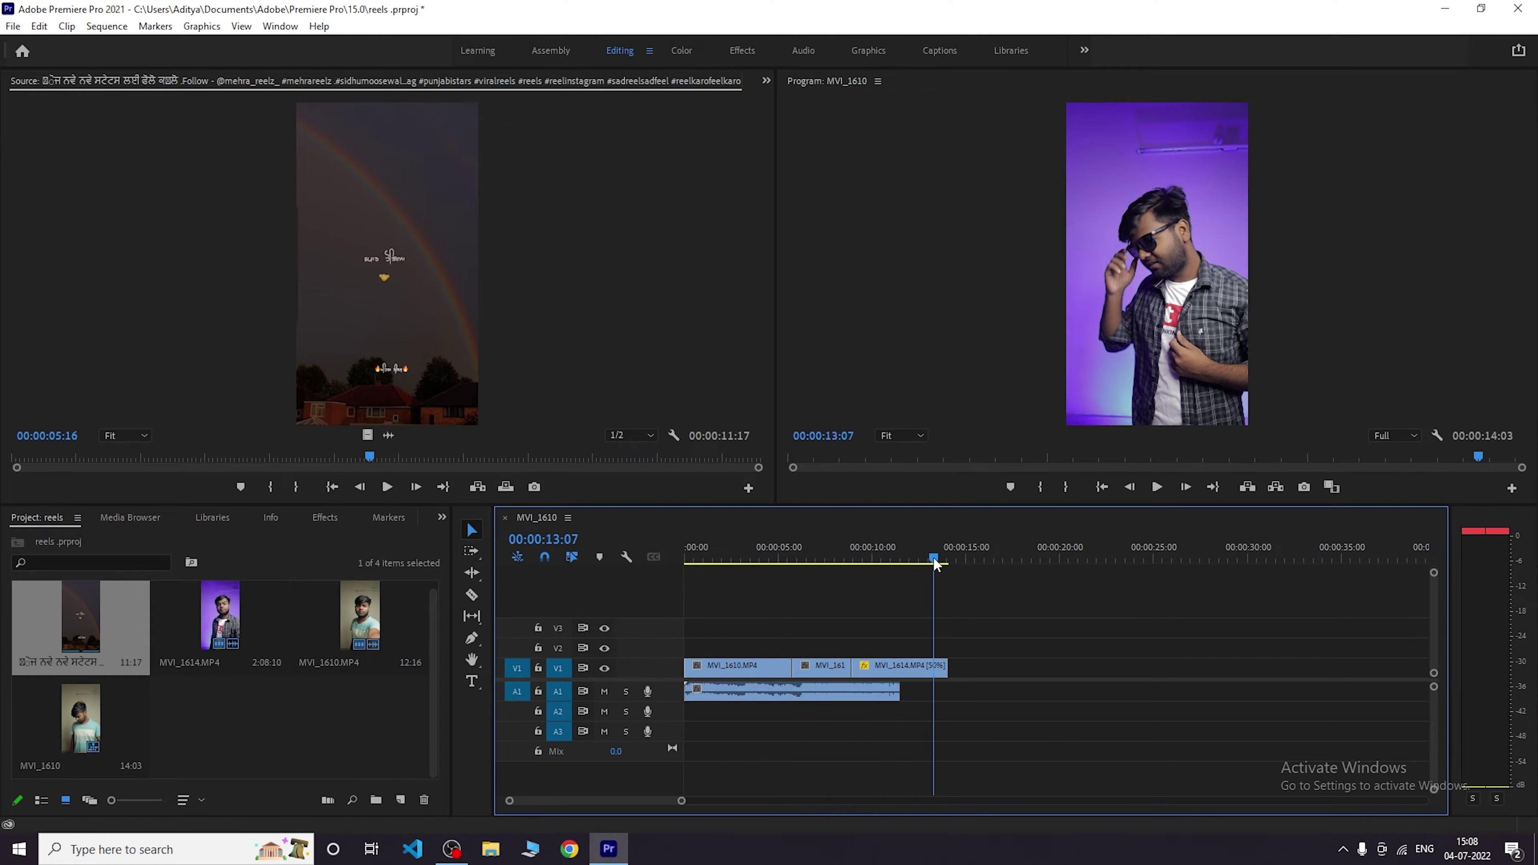
left_click_drag(934, 561, 855, 561)
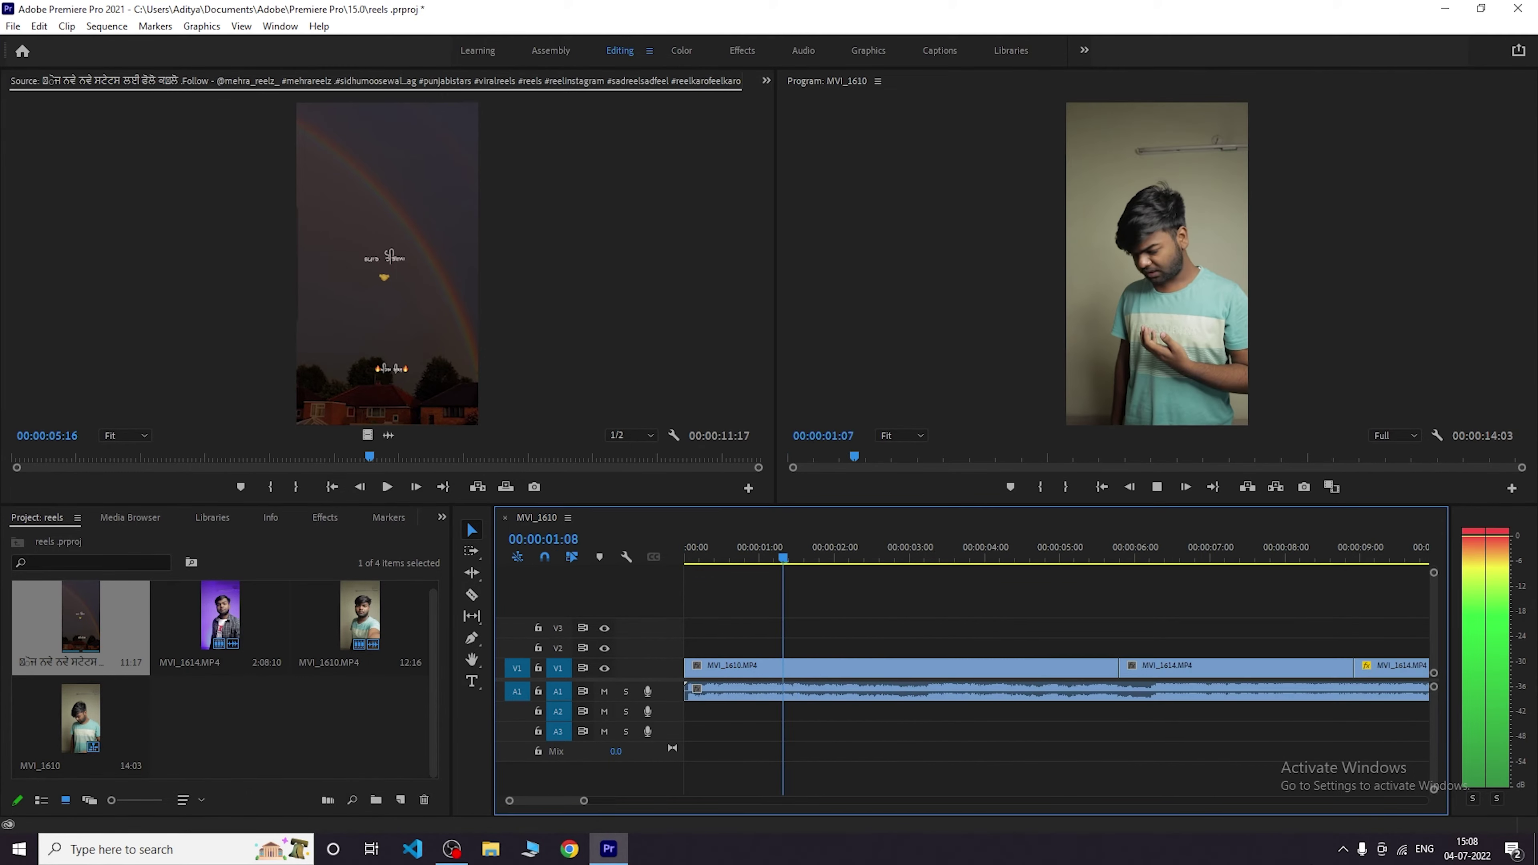
key("minus")
key("space")
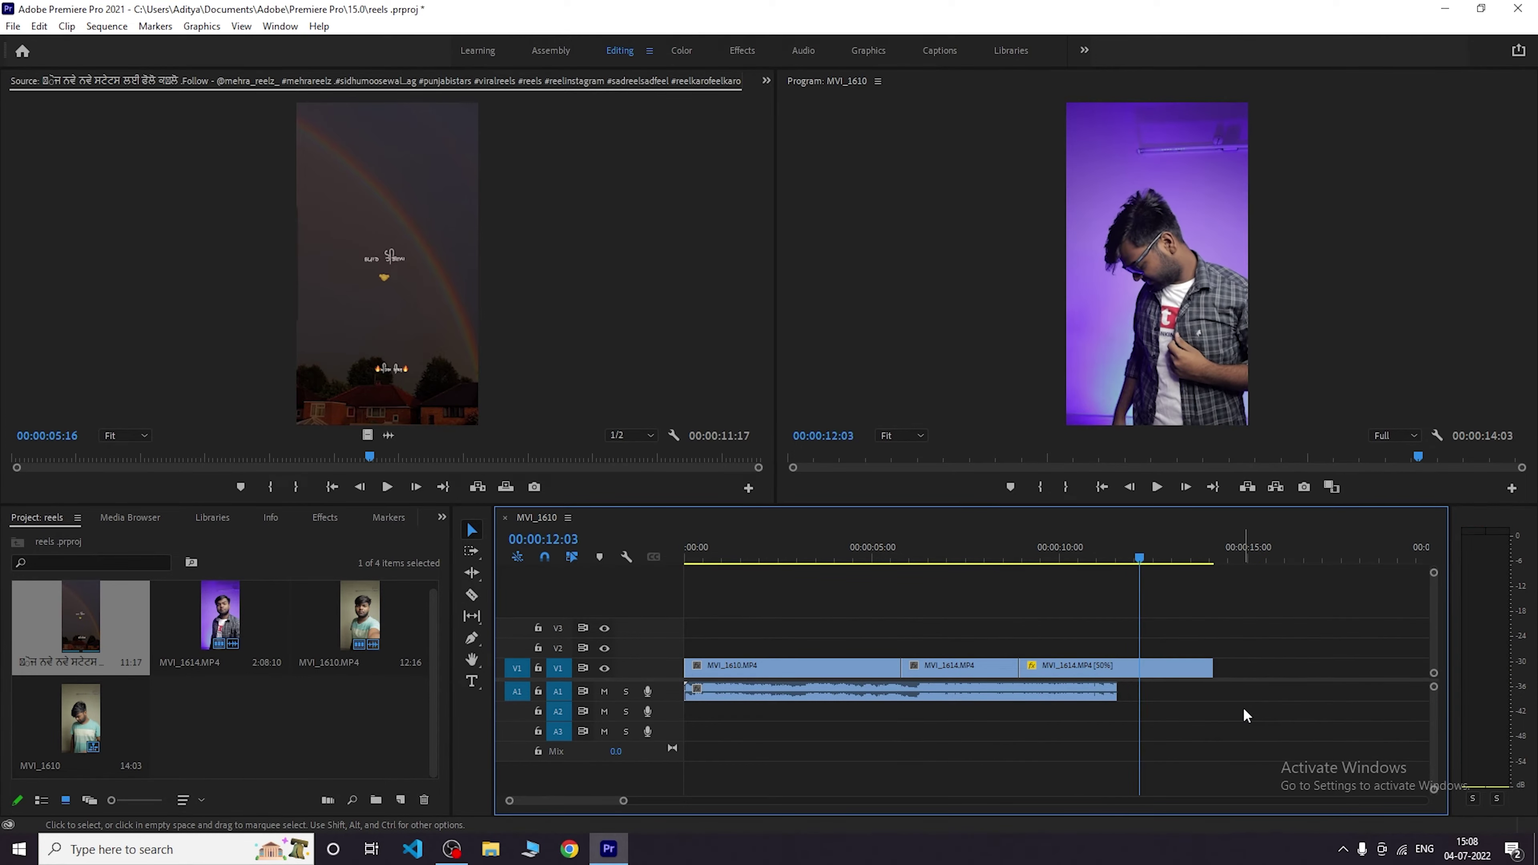
key("w")
Scrub through the shortened sequence to check the cuts and return the playhead to the start.
left_click_drag(948, 559, 1065, 585)
key("minus")
key("equal")
key("equal")
key("minus")
left_click(907, 552)
key("Home")
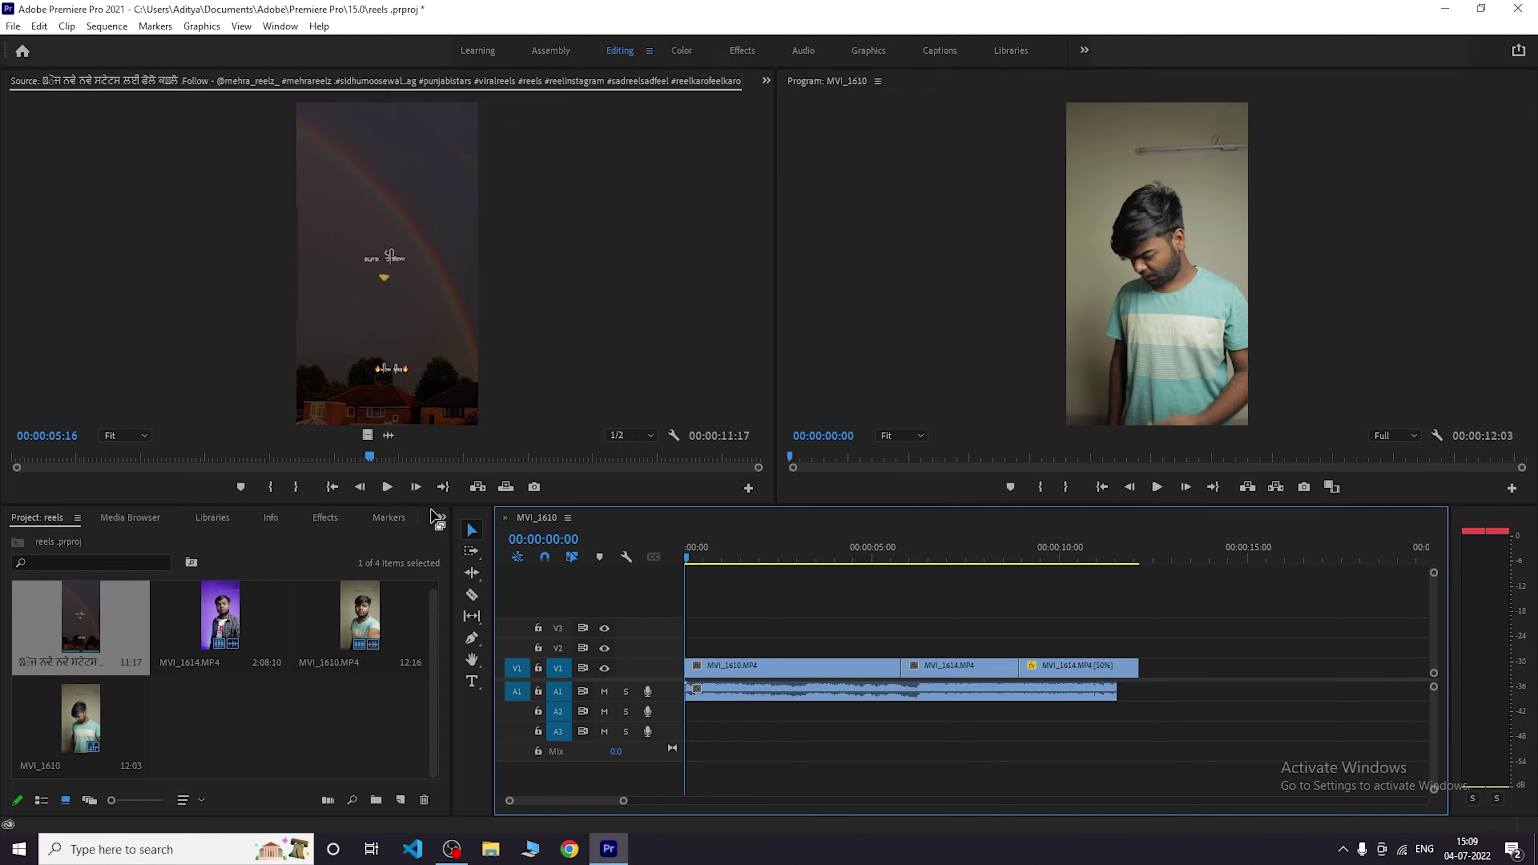
Open the effects library and expand the Immersive Video category of the video transitions.
left_click(441, 516)
left_click(463, 608)
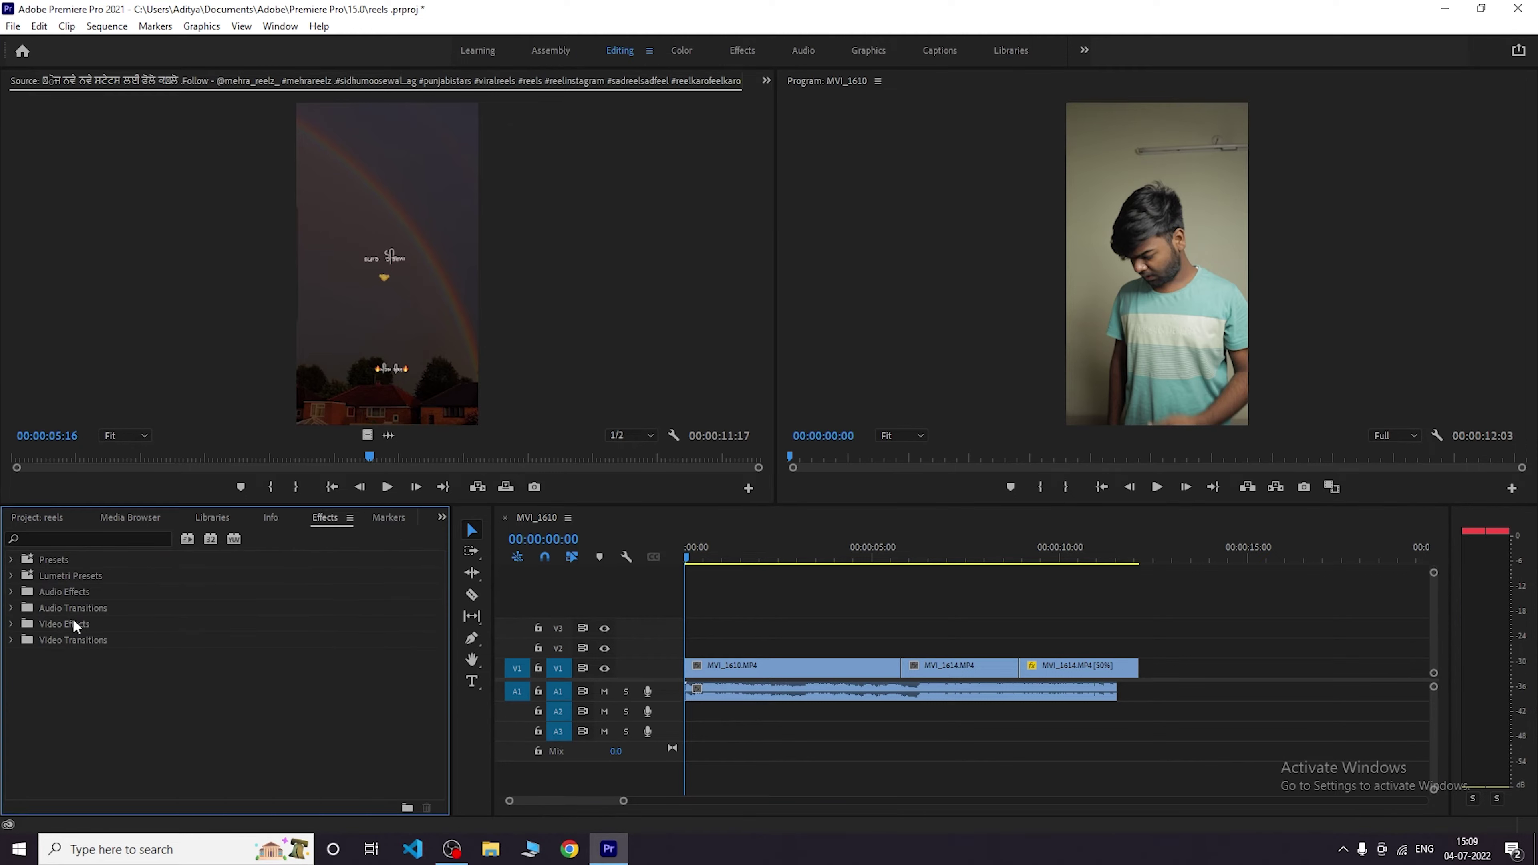
left_click(12, 624)
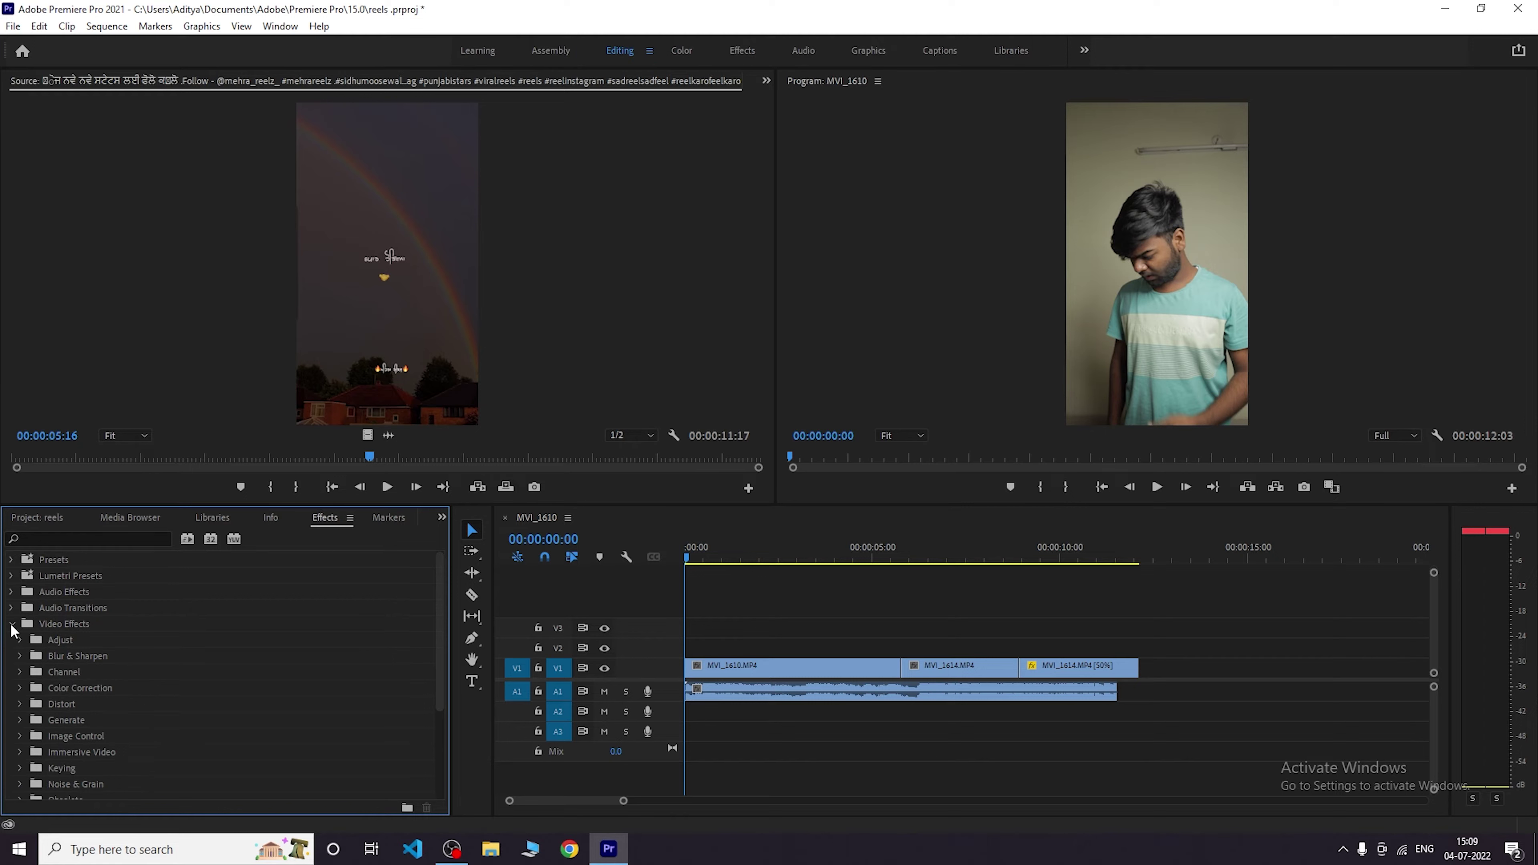
left_click(12, 624)
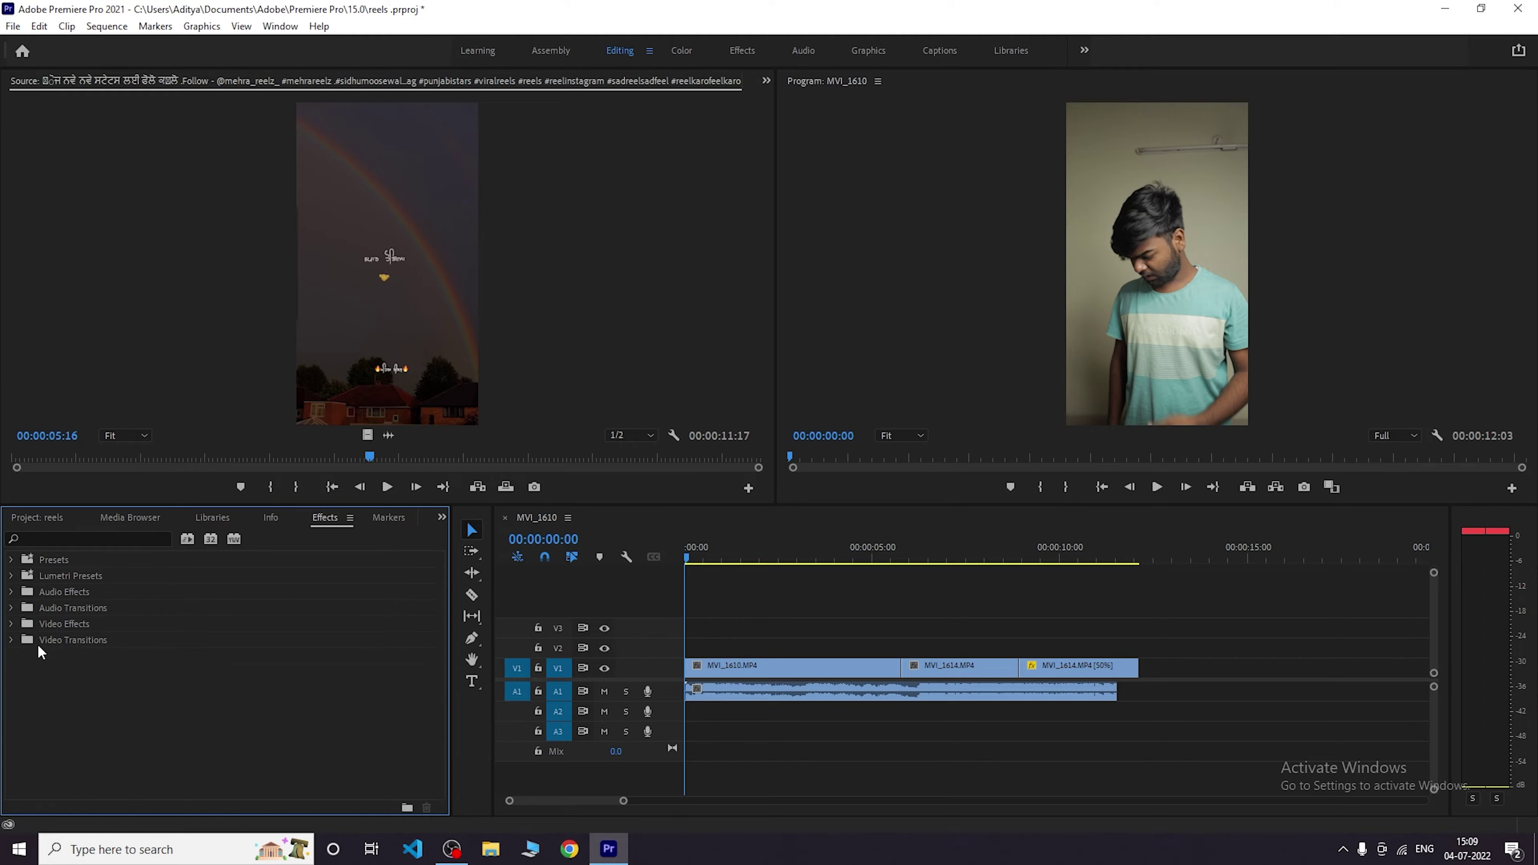
left_click(11, 640)
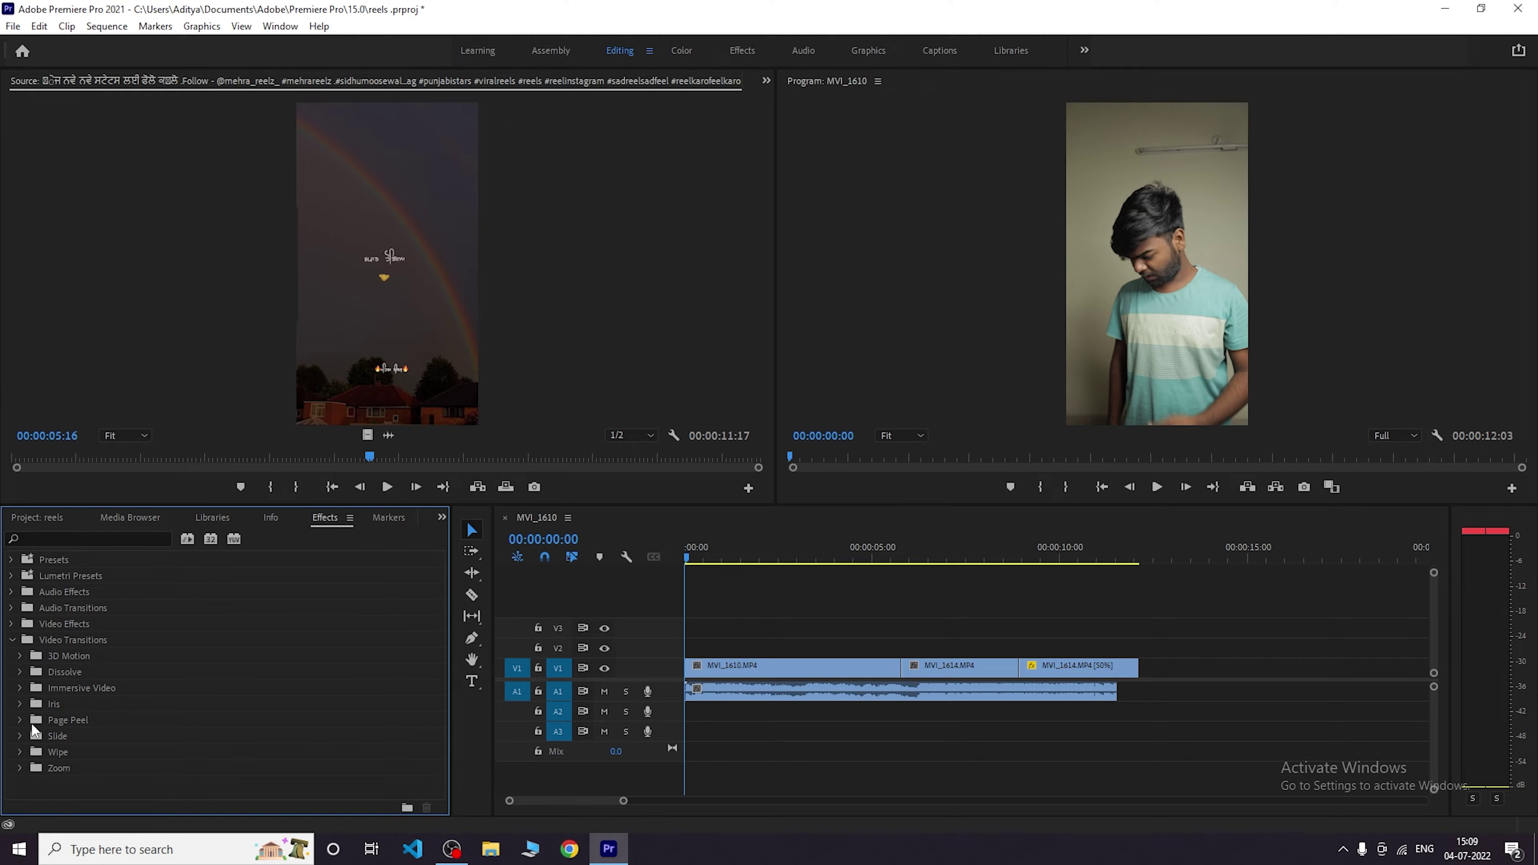
left_click(20, 689)
left_click(20, 690)
left_click(20, 688)
Apply the VR Gradient Wipe transition to the cut between MVI_1610 and MVI_1614 and preview it.
left_click_drag(96, 718, 901, 667)
left_click(875, 556)
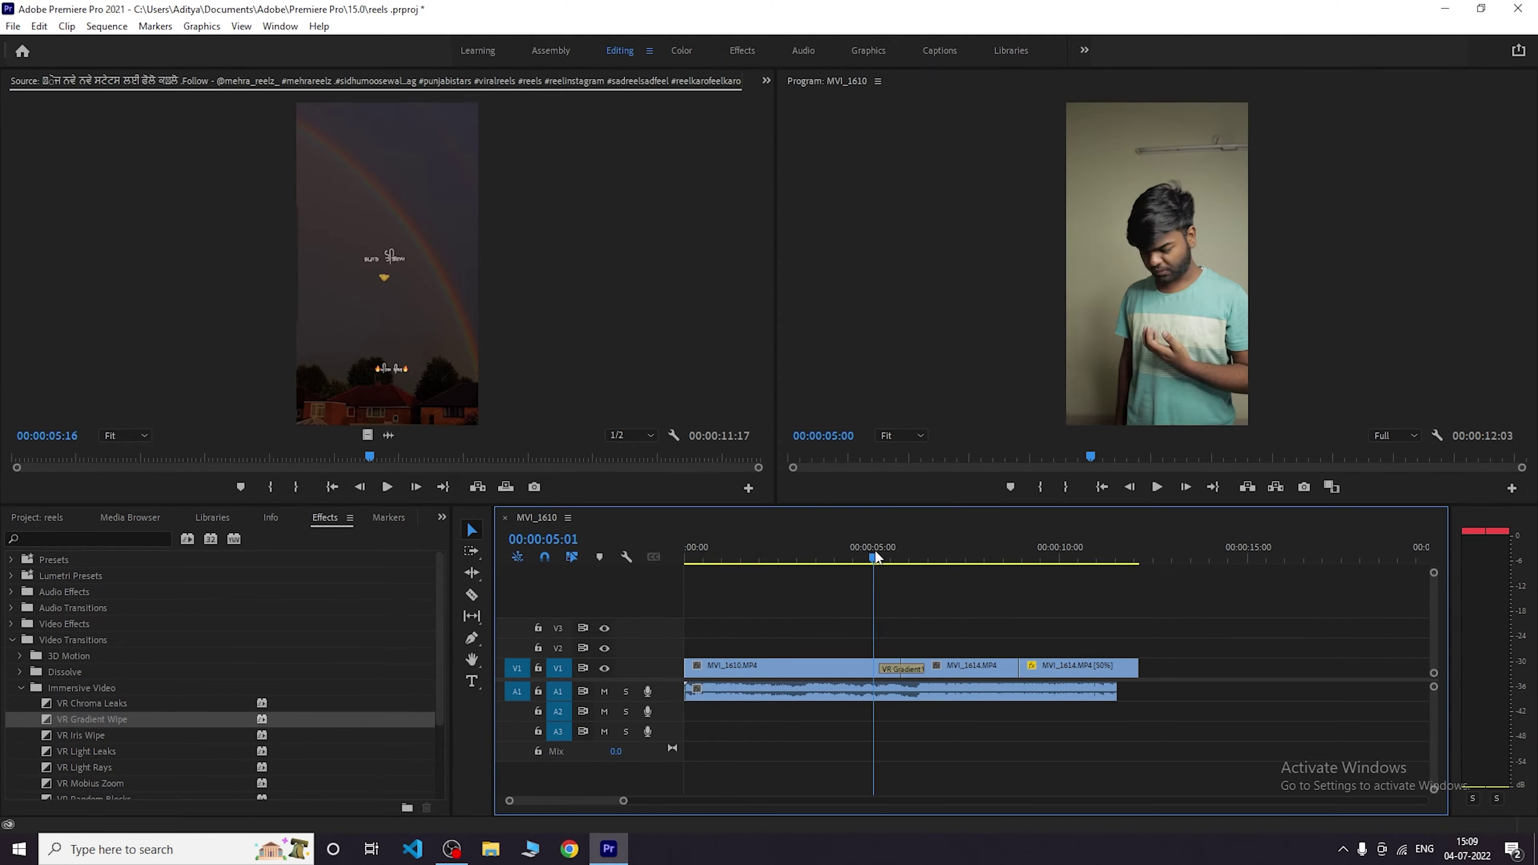
key("space")
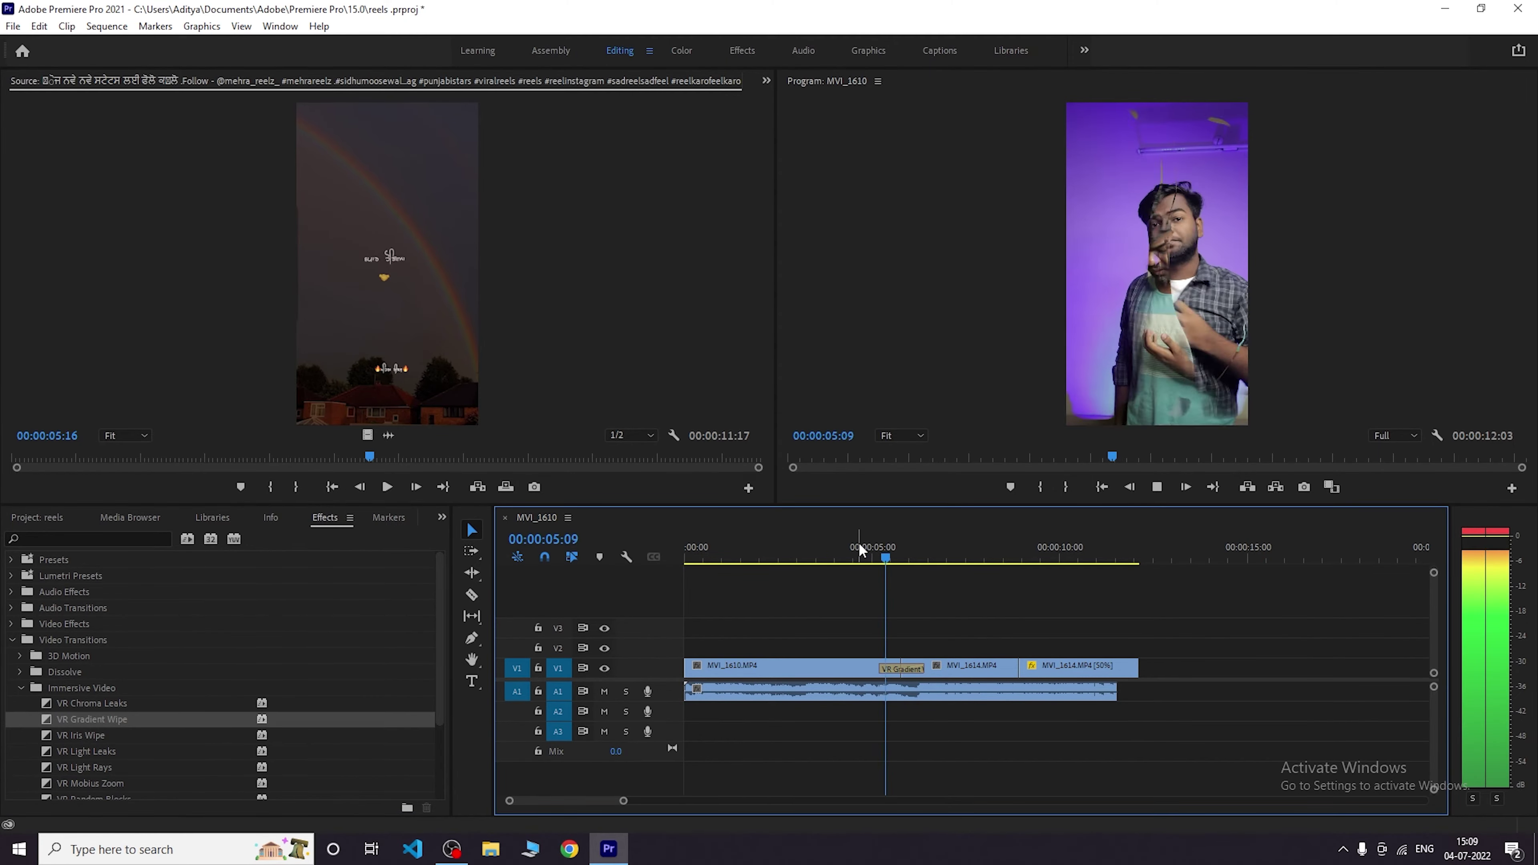
Apply VR Chroma Leaks as the transition on the cut between MVI_1610 and MVI_1614 and play it back.
left_click_drag(92, 703, 901, 667)
left_click(879, 558)
key("space")
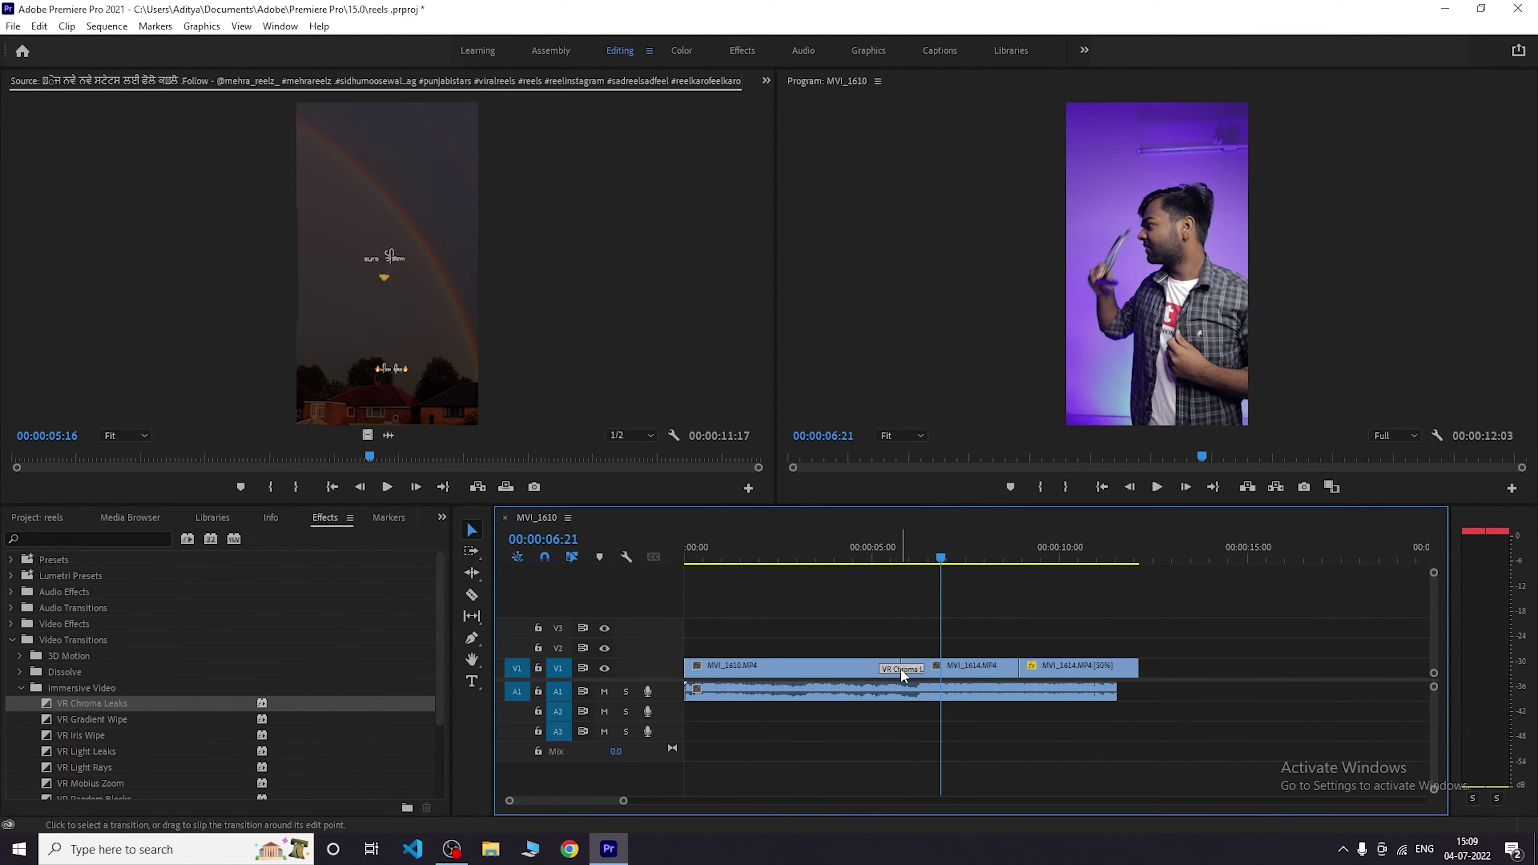
Scrub across the VR Chroma Leaks transition and open the effect controls to inspect the transition on the cut.
left_click_drag(878, 556, 901, 556)
left_click(765, 80)
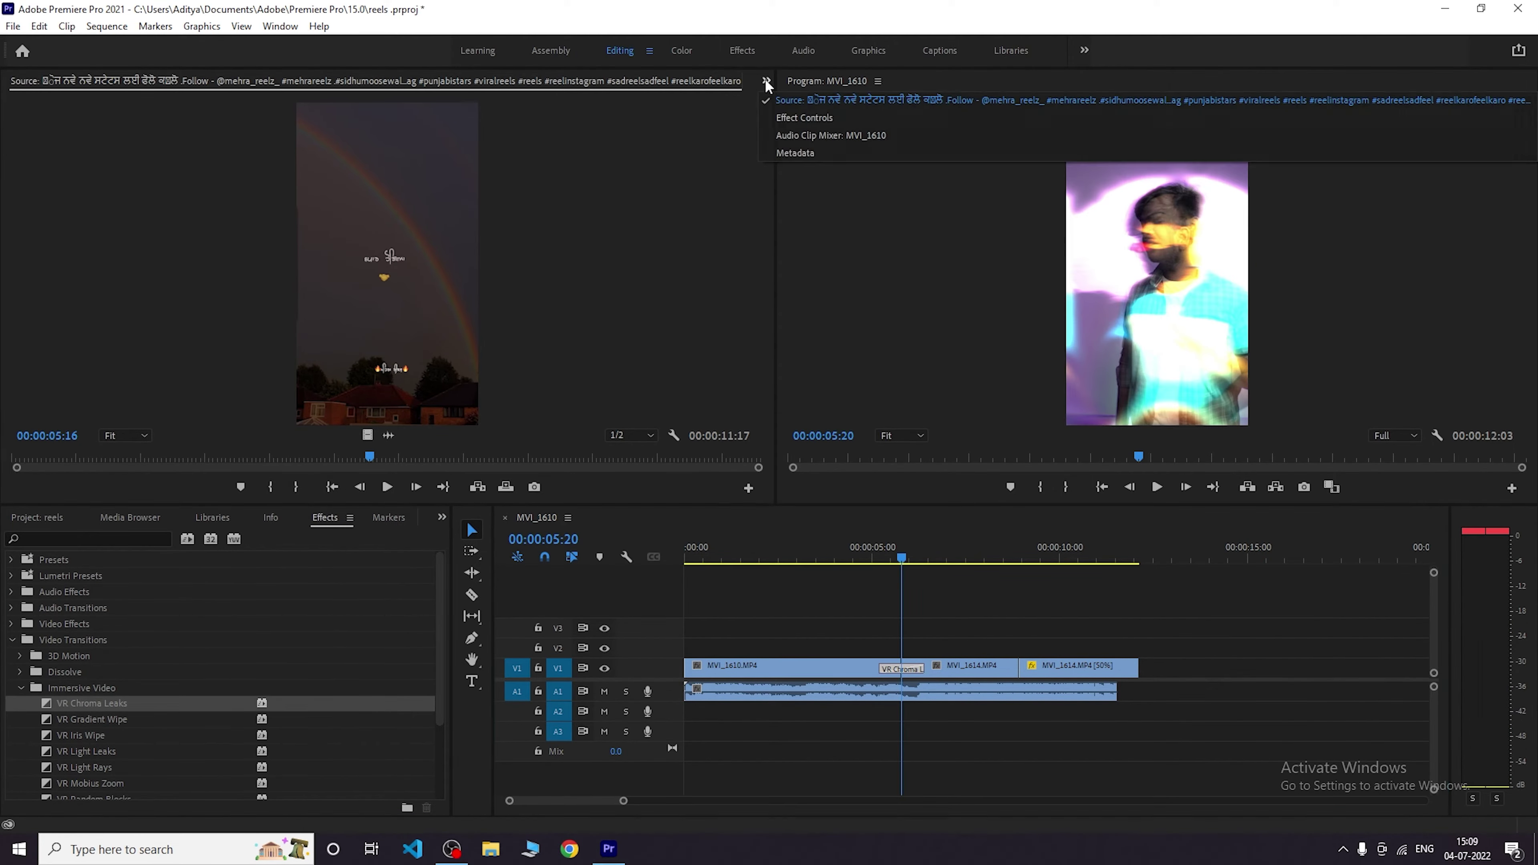
left_click(806, 118)
left_click(885, 663)
left_click(893, 668)
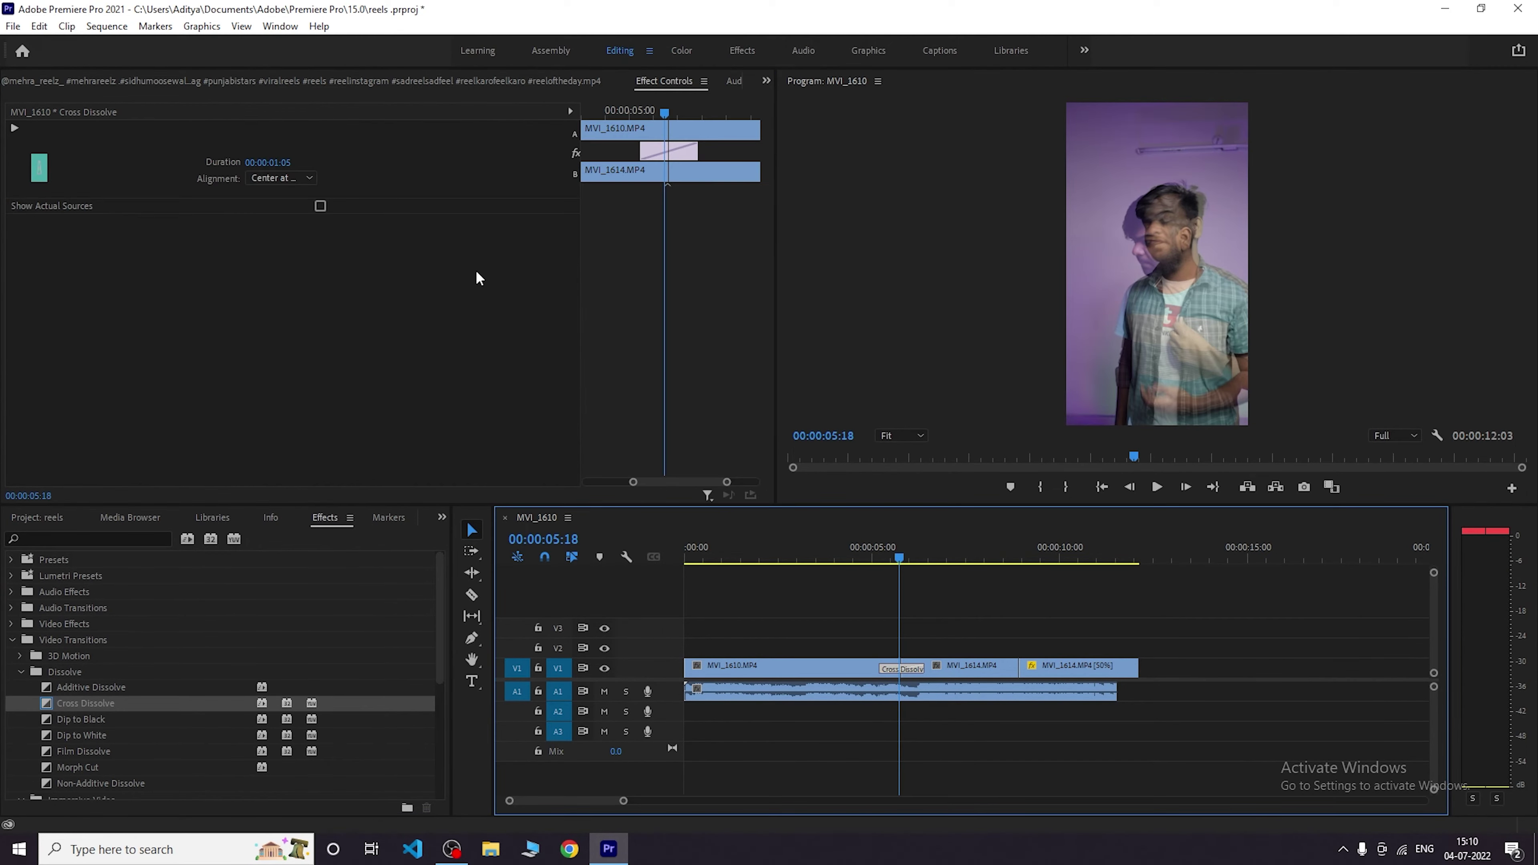
Preview the Cross Dissolve on the cut between MVI_1610 and MVI_1614 and replace it with Cross Zoom from the Zoom transitions.
left_click_drag(894, 555, 915, 556)
scroll(114, 733, "down", 5)
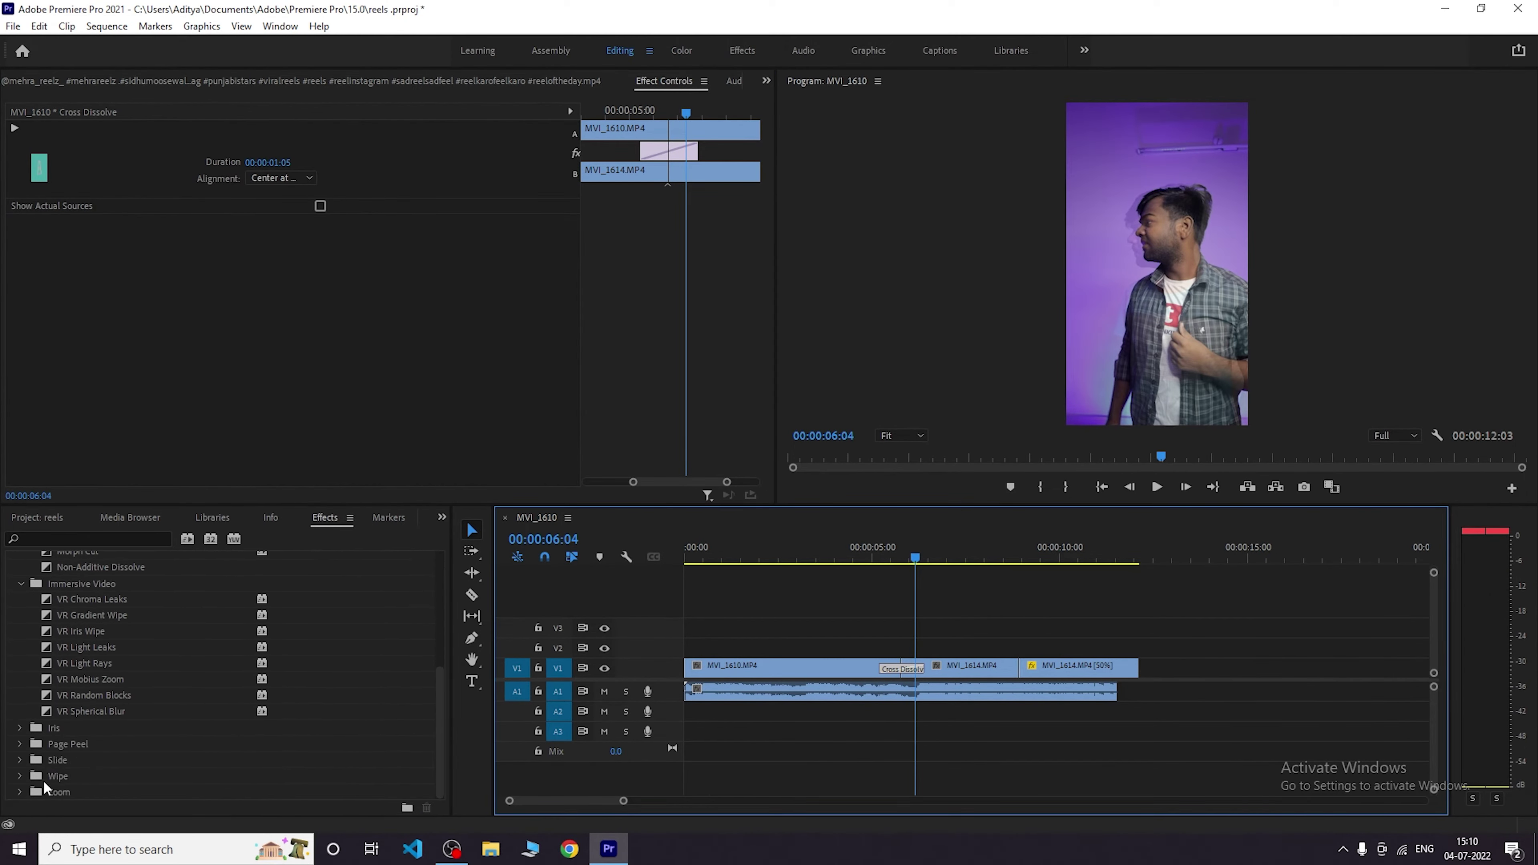
left_click(20, 790)
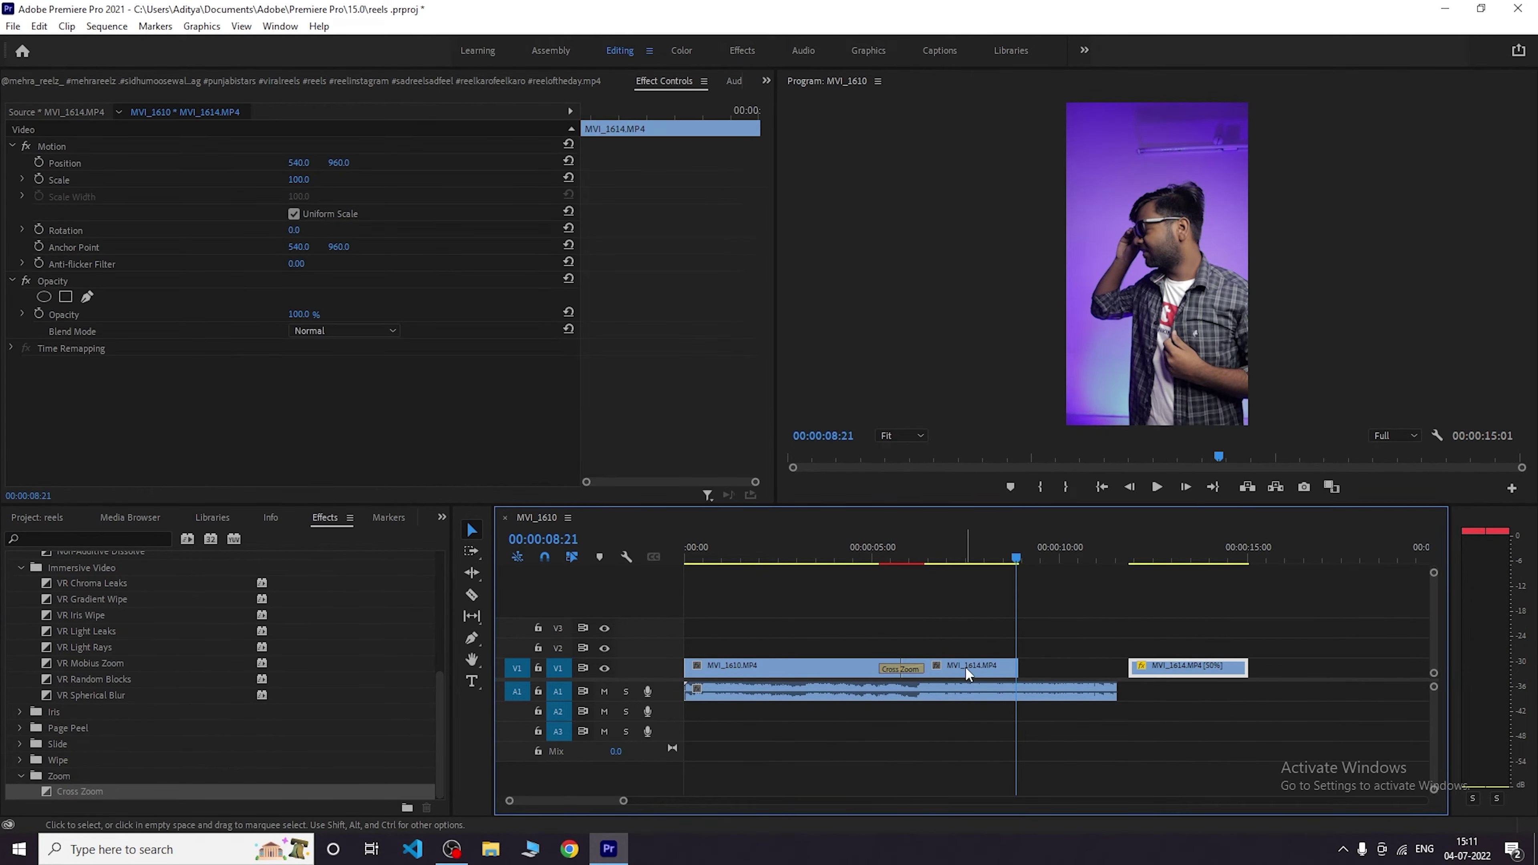
Move the last MVI_1614 segment further along the timeline and set the speed of the segment after the cut to 50%.
right_click(964, 665)
left_click(1045, 523)
type("50")
key("Return")
left_click_drag(1181, 667, 1340, 667)
key("ctrl+z")
key("ctrl+z")
right_click(1005, 666)
left_click(1037, 521)
type("50")
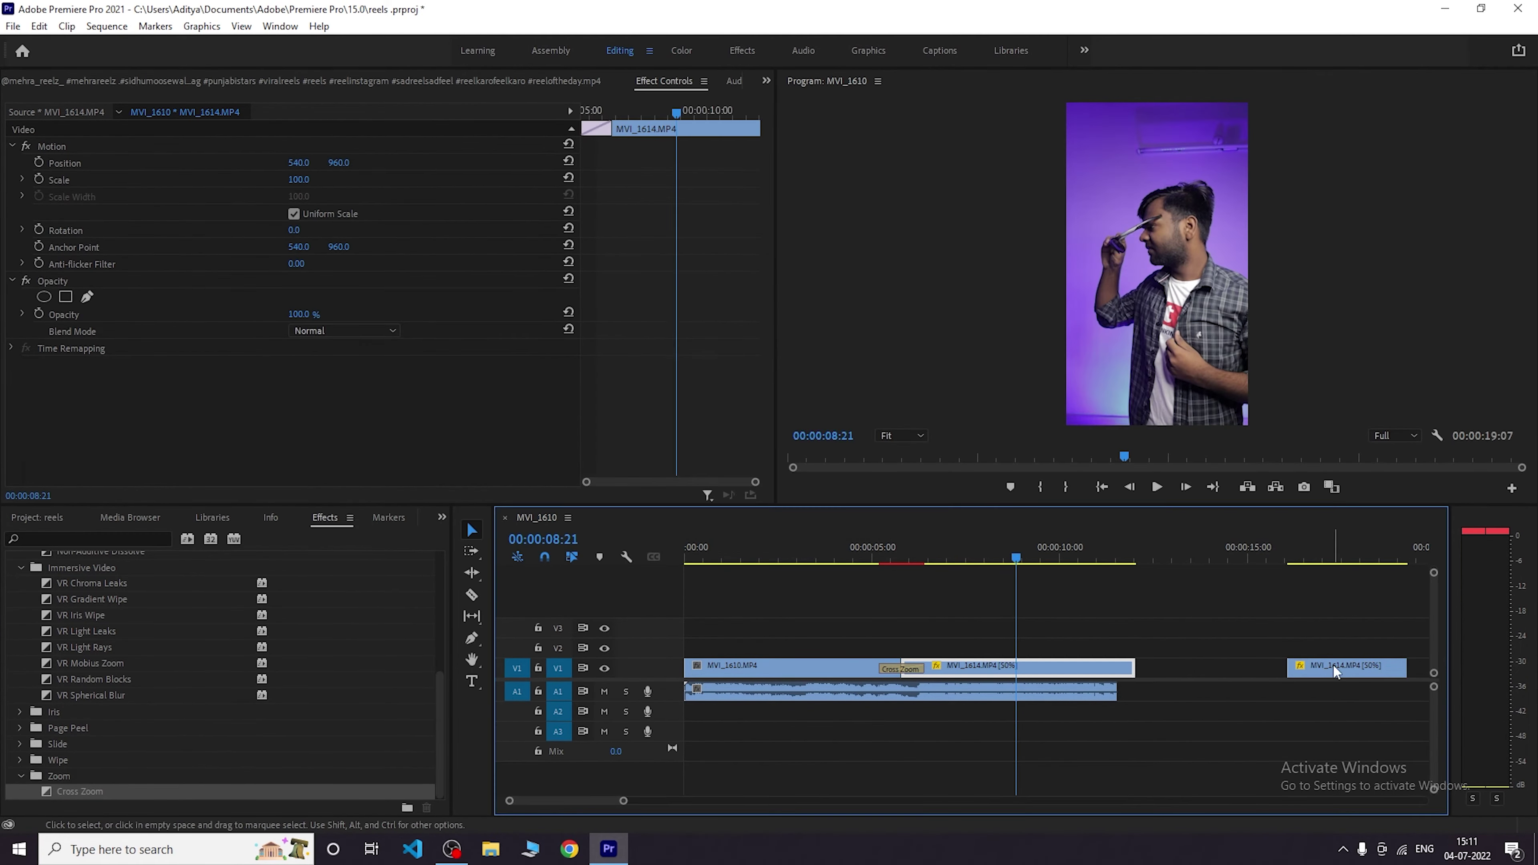
Play the slowed MVI_1614 segment from the cut, trim its end and move the last segment back toward it.
key("space")
left_click(899, 539)
key("space")
key("space")
left_click_drag(1133, 666, 1085, 667)
left_click_drag(1196, 667, 1067, 668)
Replay the section after the cut and trim the end of the slowed MVI_1614 segment further.
key("space")
left_click(890, 551)
key("space")
key("space")
key("space")
left_click_drag(1132, 668, 1041, 670)
left_click(886, 551)
key("space")
Set the speed of the MVI_1614 segment after the cut to 70% and play it back.
left_click(926, 551)
right_click(980, 667)
left_click(1011, 521)
type("70")
key("Return")
key("space")
key("space")
Select the Cross Zoom transition to examine its settings and check the frames around the cut.
left_click(875, 634)
key("minus")
left_click(790, 549)
left_click(793, 668)
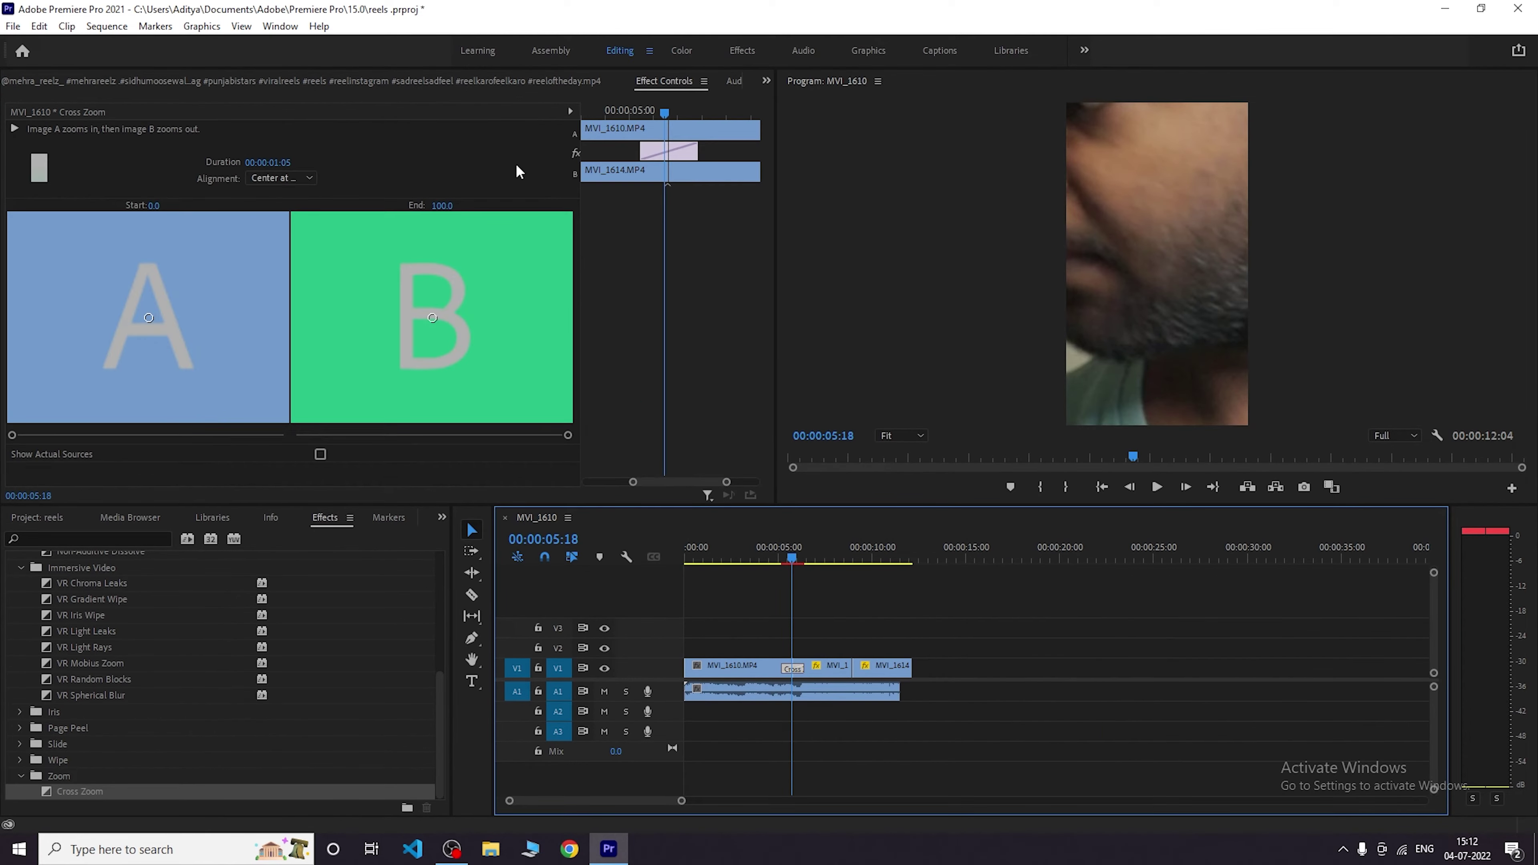
left_click(781, 547)
left_click(816, 548)
left_click(915, 630)
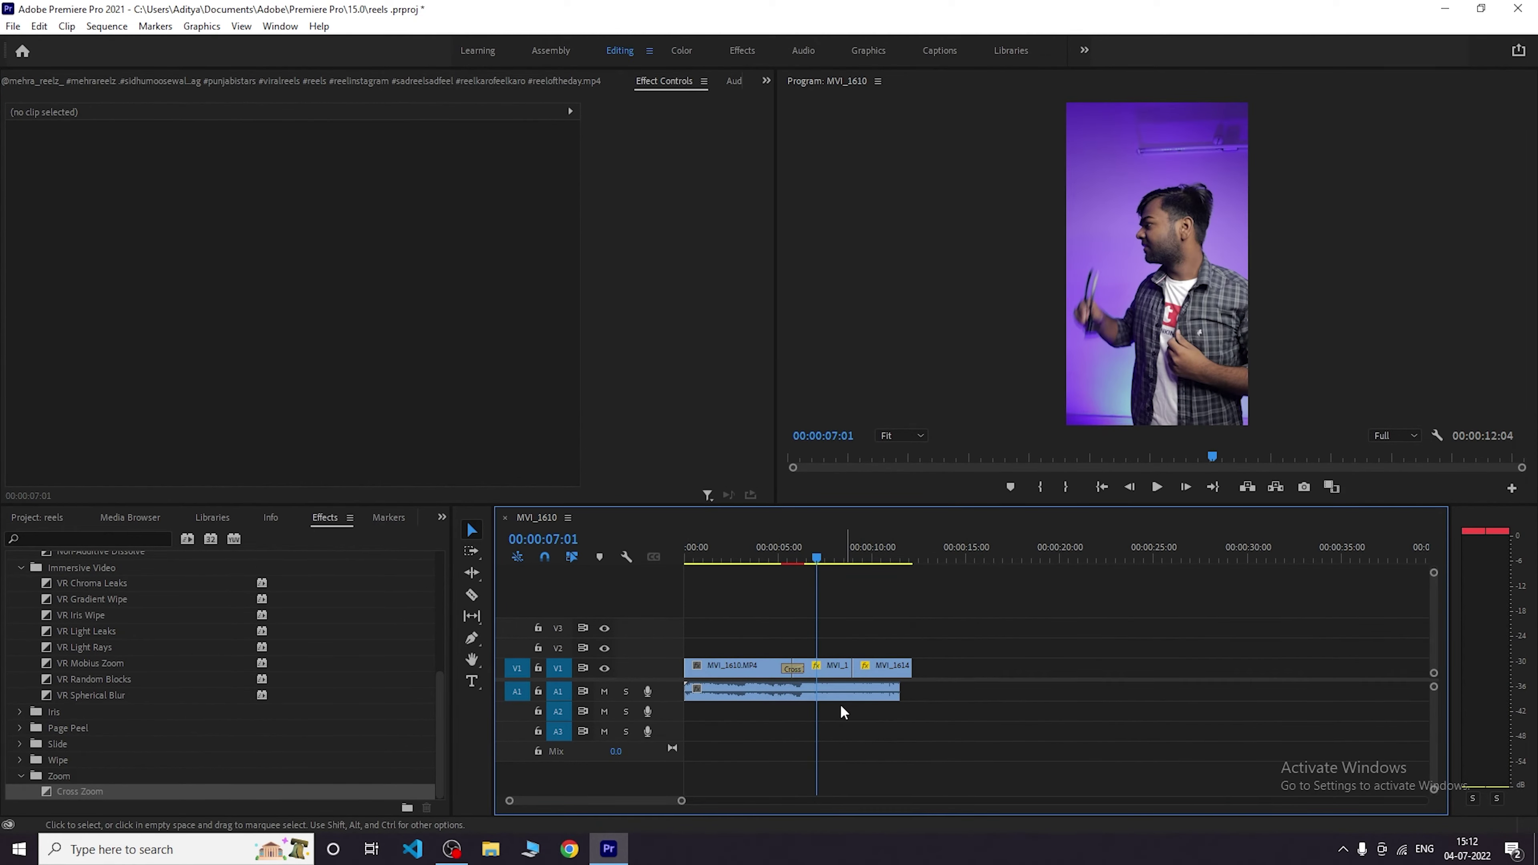
left_click_drag(746, 665, 739, 670)
left_click(978, 598)
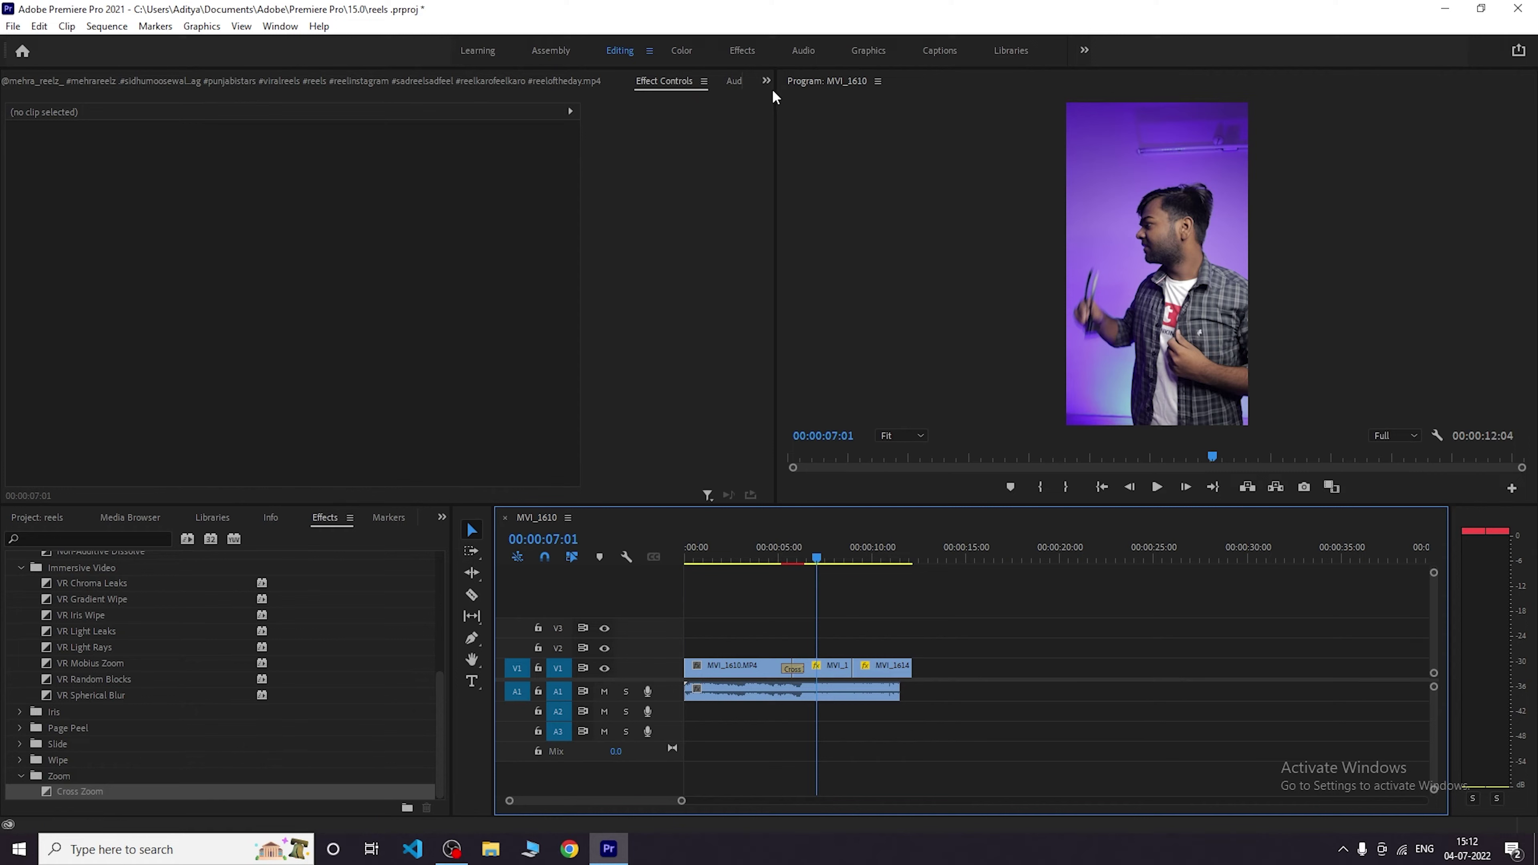
Switch to the Color workspace, select the MVI_1610 clip and look through its HSL Secondary settings.
left_click(676, 53)
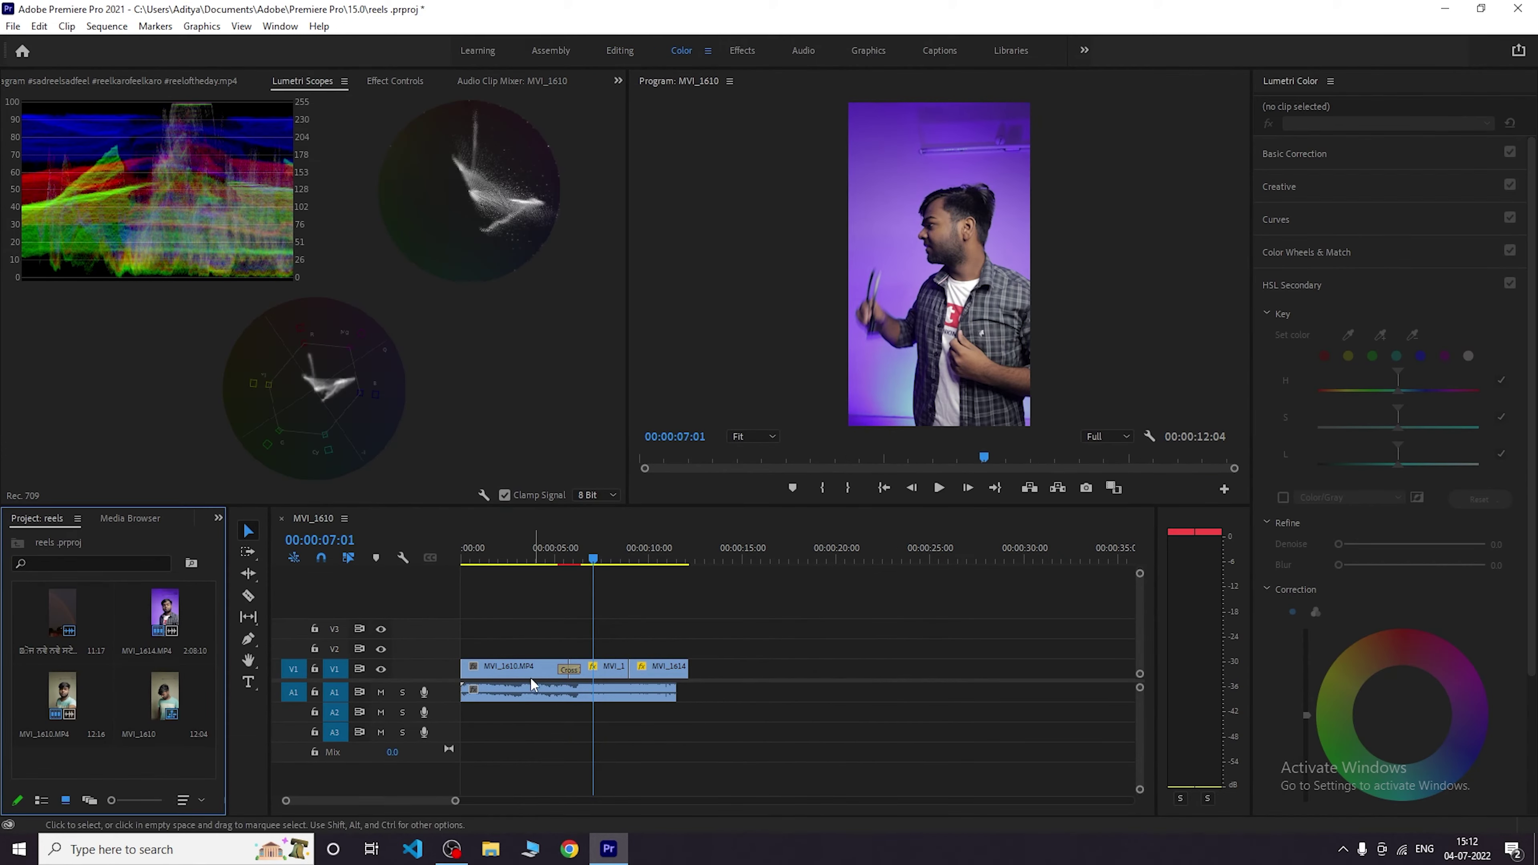
left_click(518, 669)
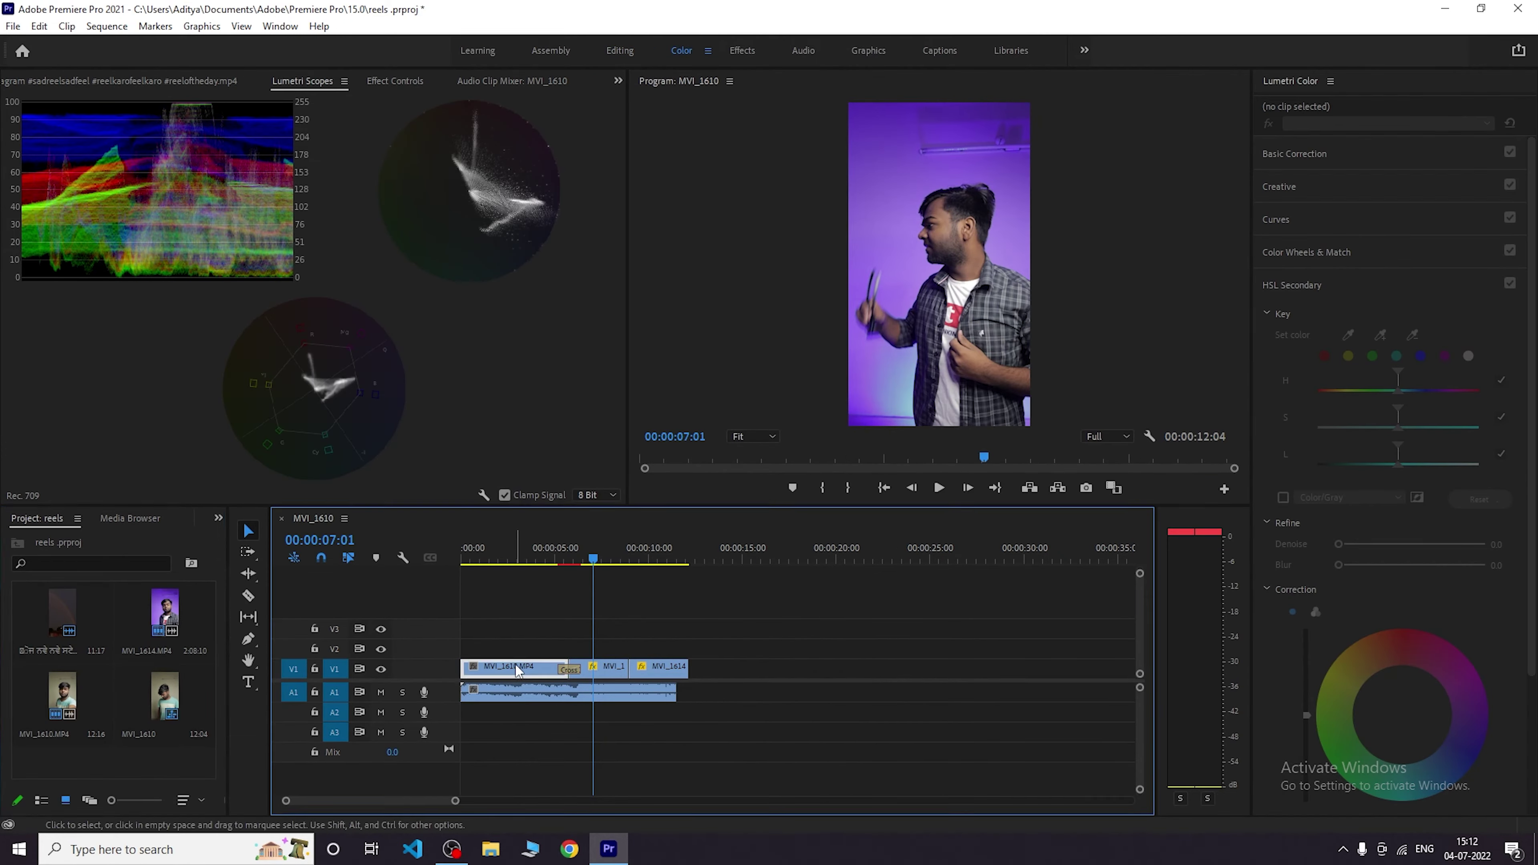
left_click(496, 552)
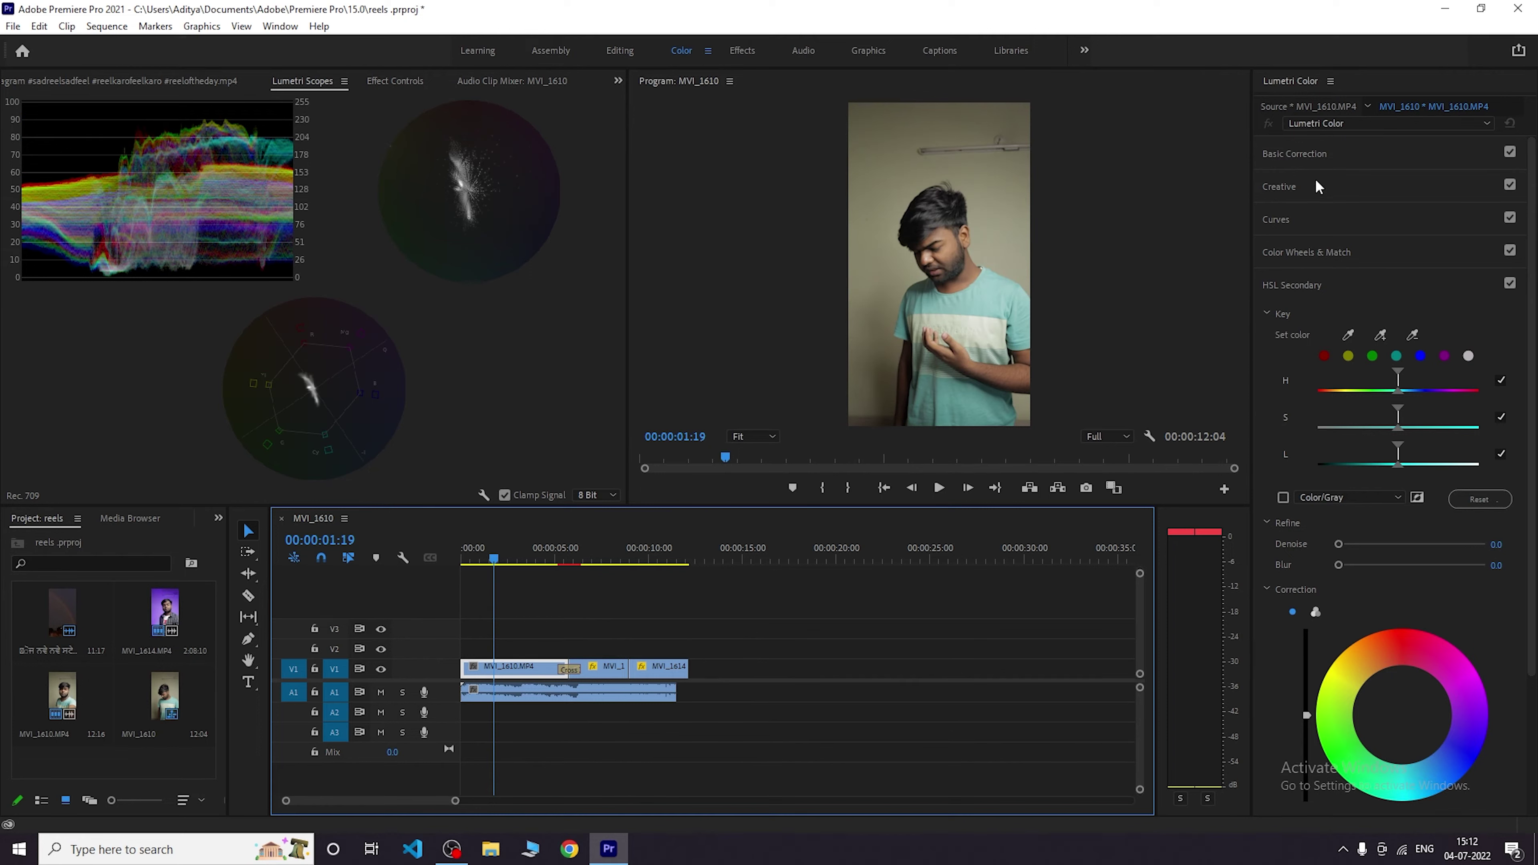
scroll(1308, 612, "down", 5)
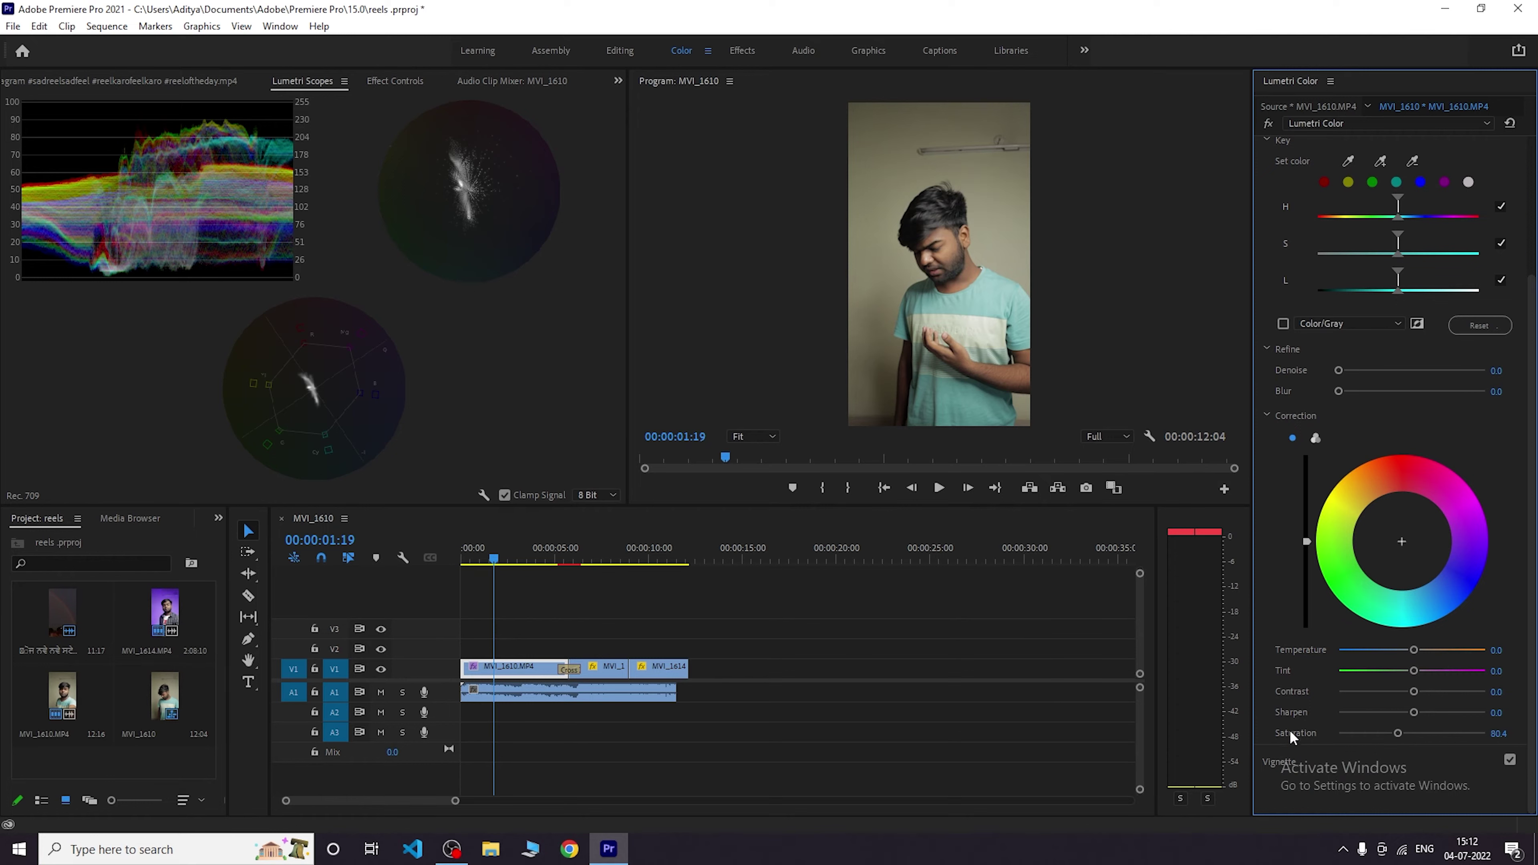
scroll(1314, 497, "up", 5)
Set the MVI_1610 clip's basic correction contrast to 1.1 and saturation to 73.9, and scrub on to the last segment.
left_click(1279, 162)
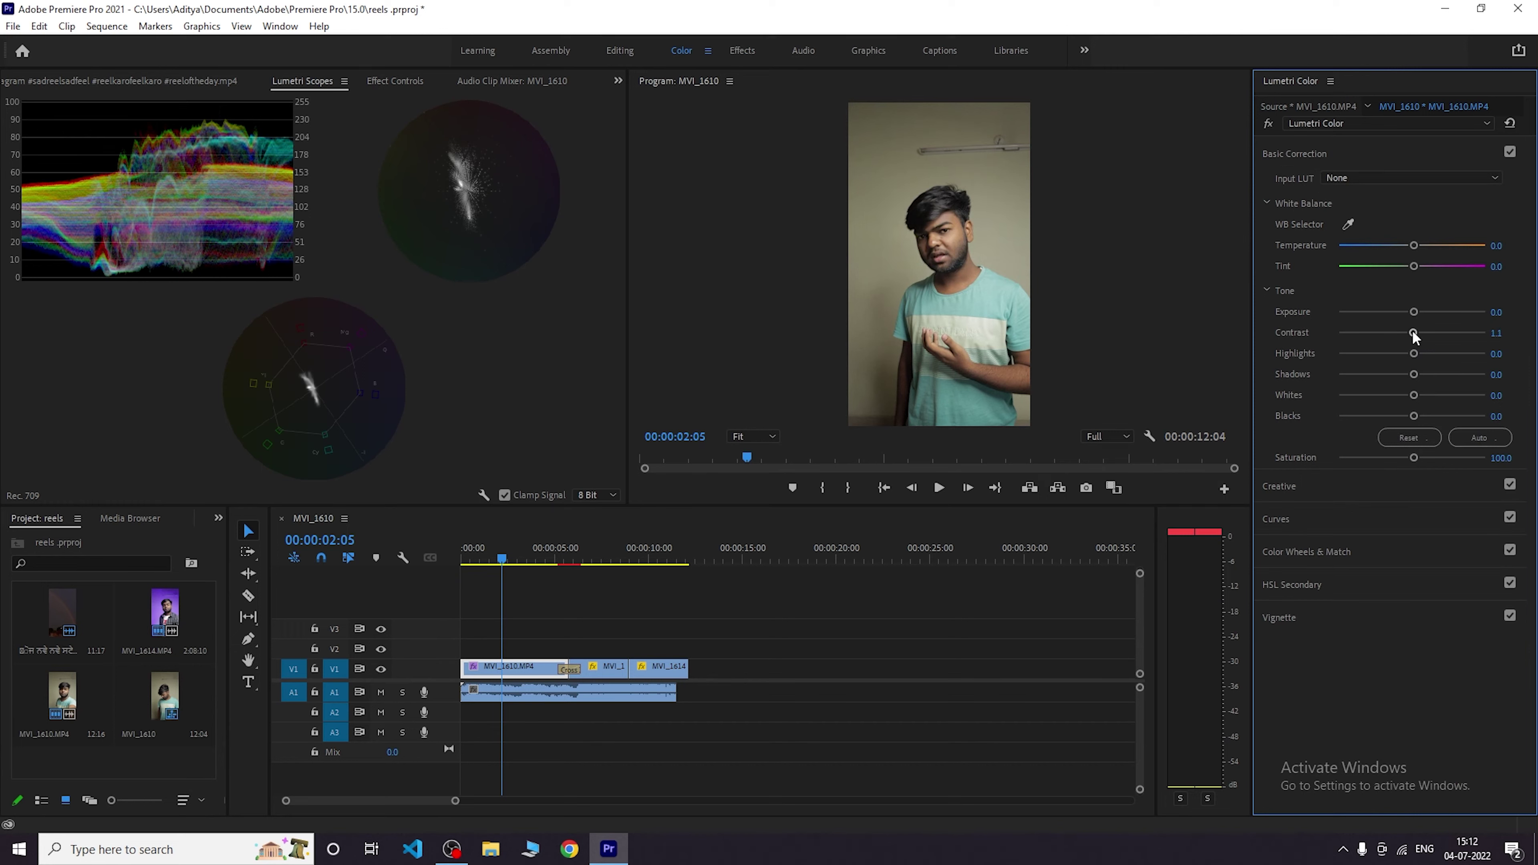
mouse_move(1415, 460)
left_mouse_down()
mouse_move(1369, 452)
mouse_move(1392, 456)
left_mouse_up()
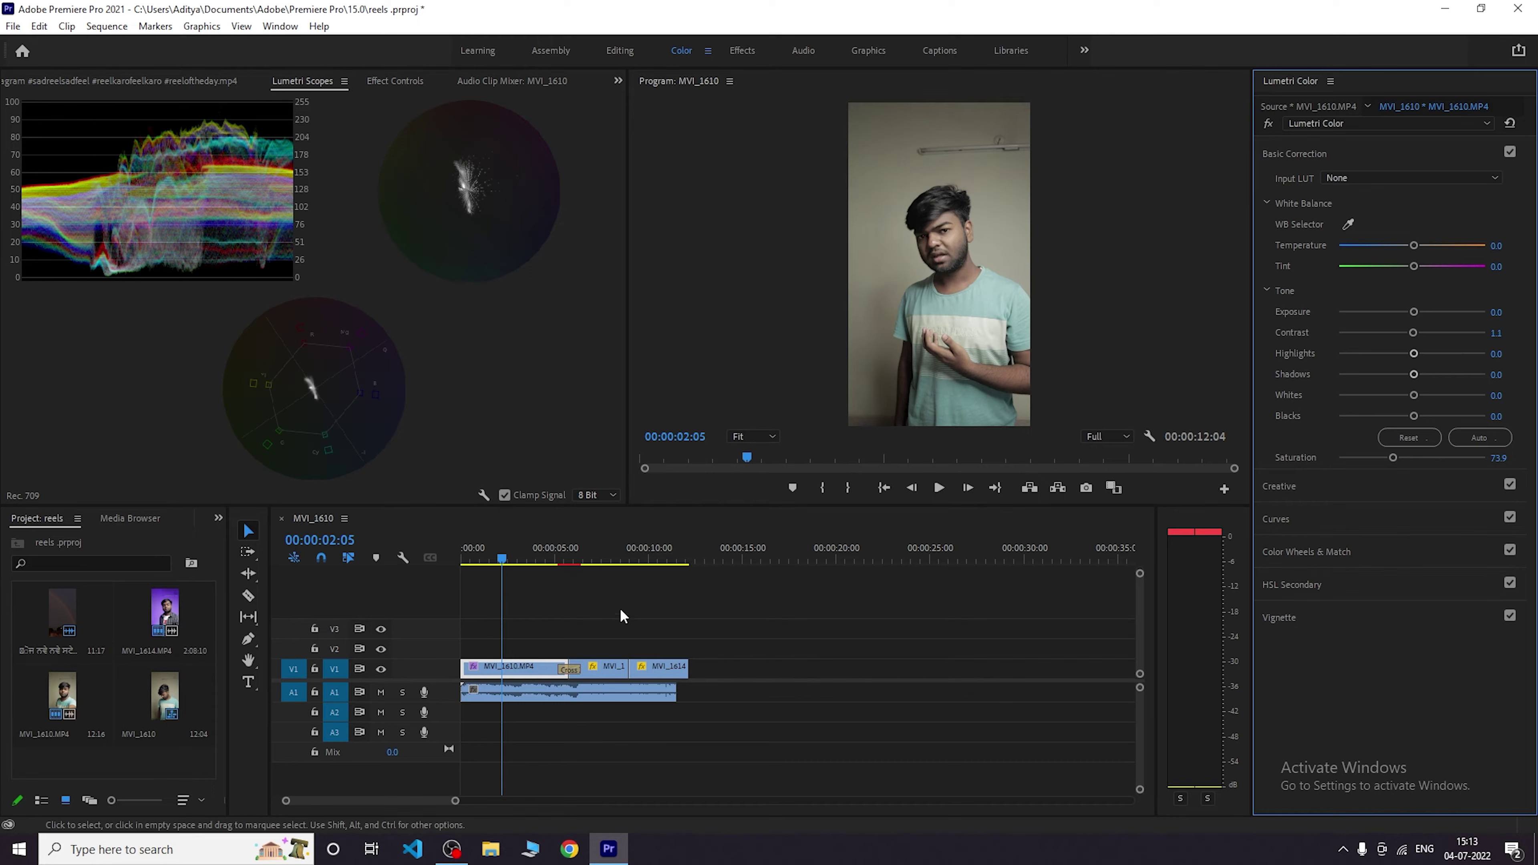
left_click_drag(501, 546, 664, 544)
left_click(715, 637)
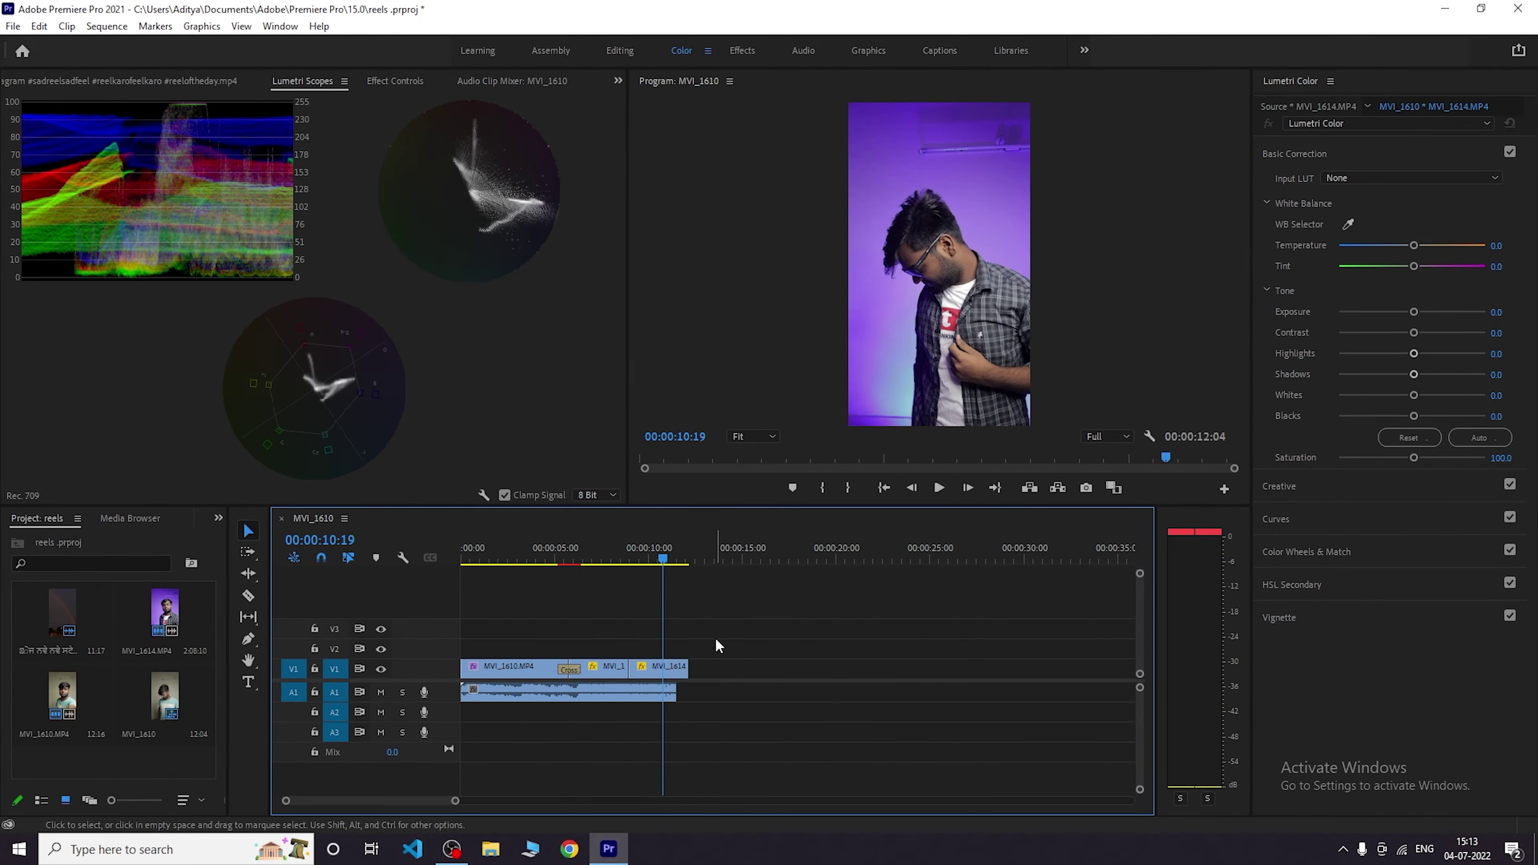
Return to the Editing workspace and play the sequence from the start in the enlarged program monitor.
left_click(612, 50)
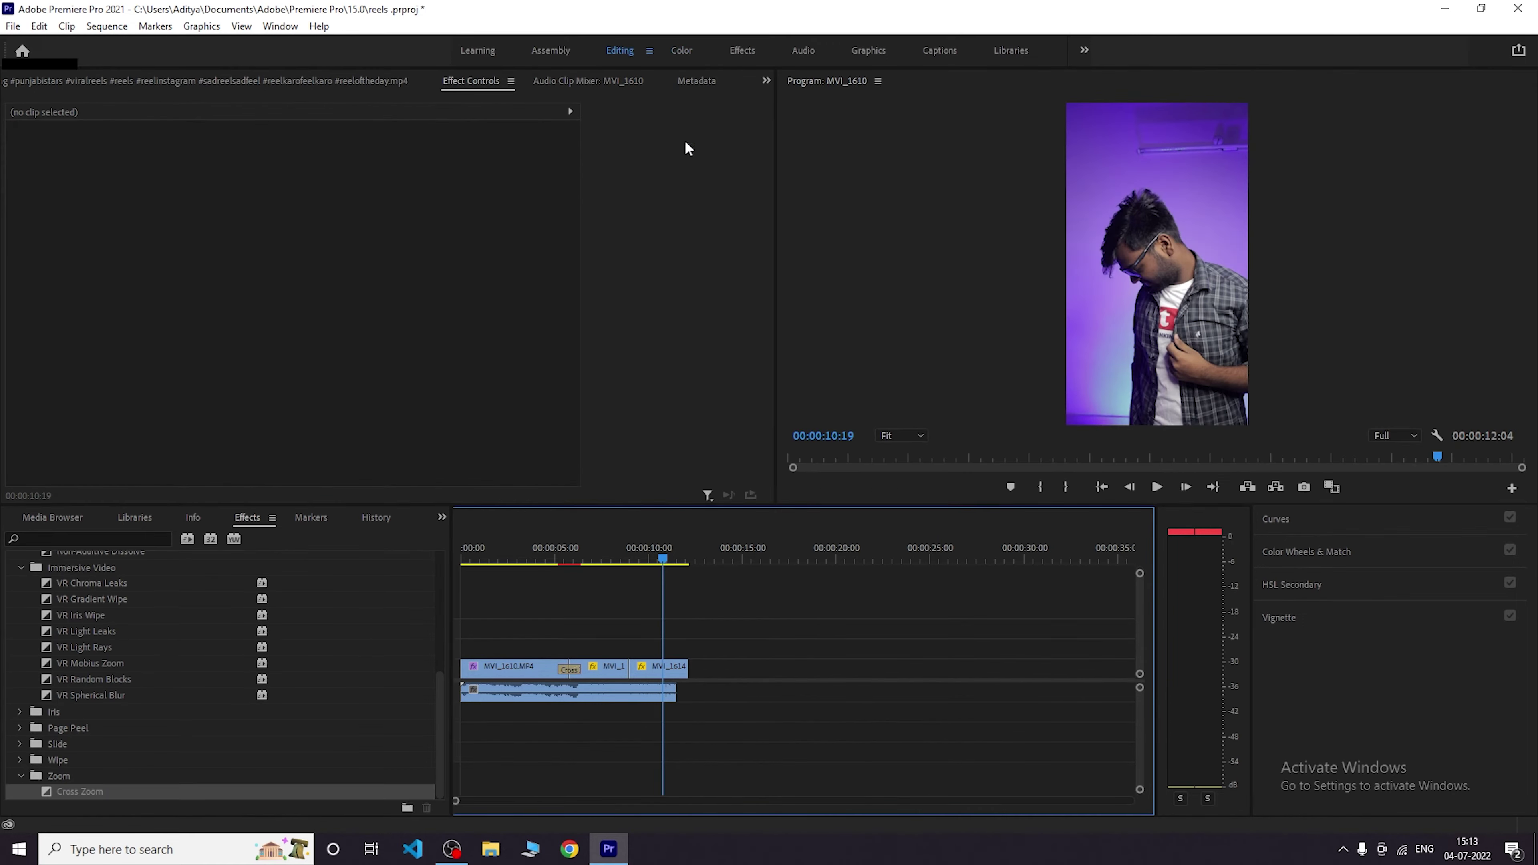
left_click_drag(894, 557, 836, 555)
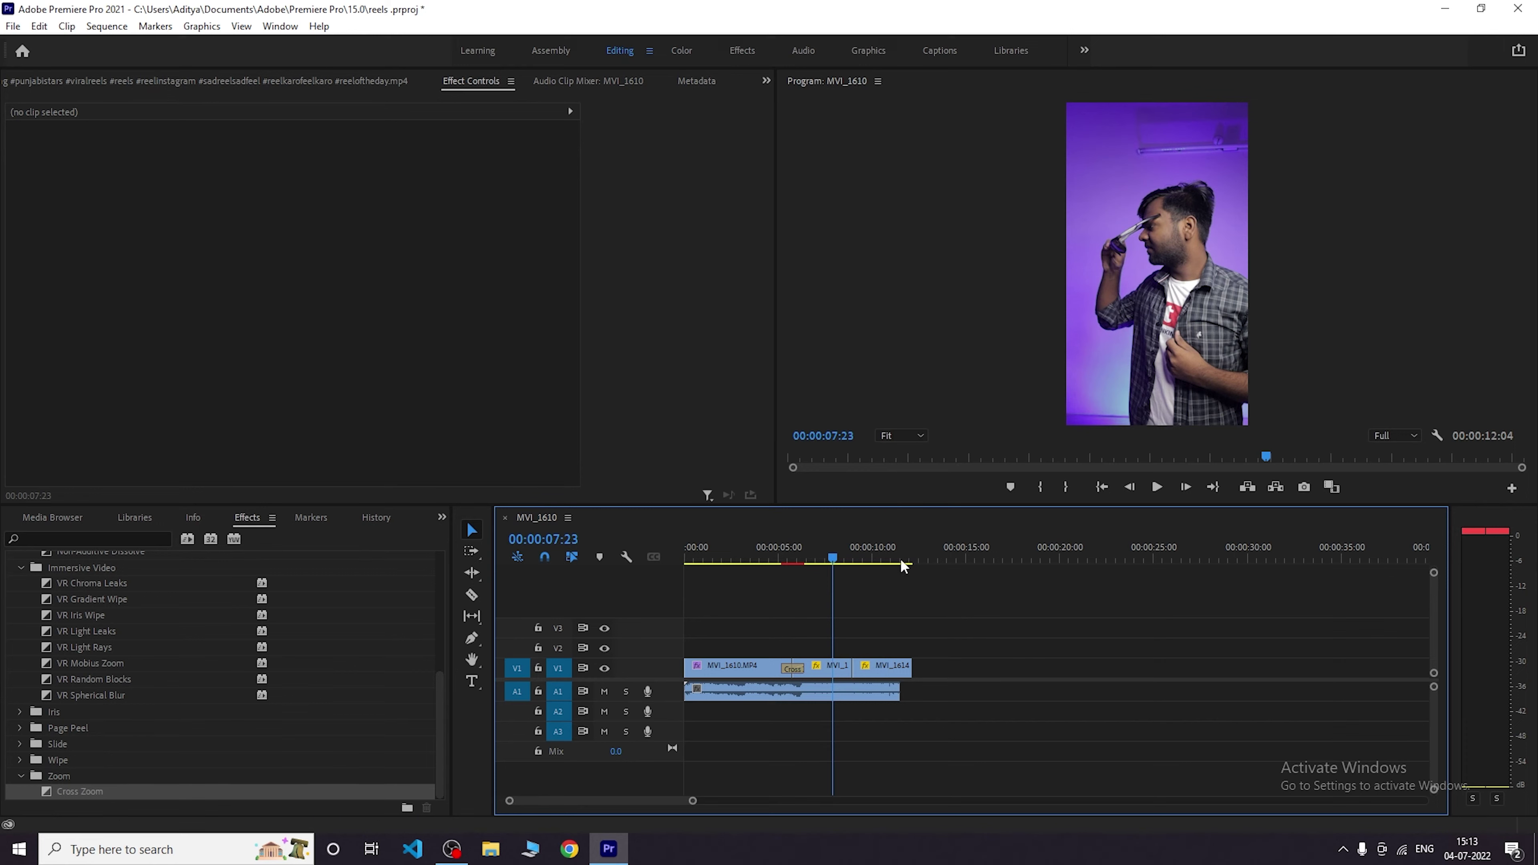
key("Home")
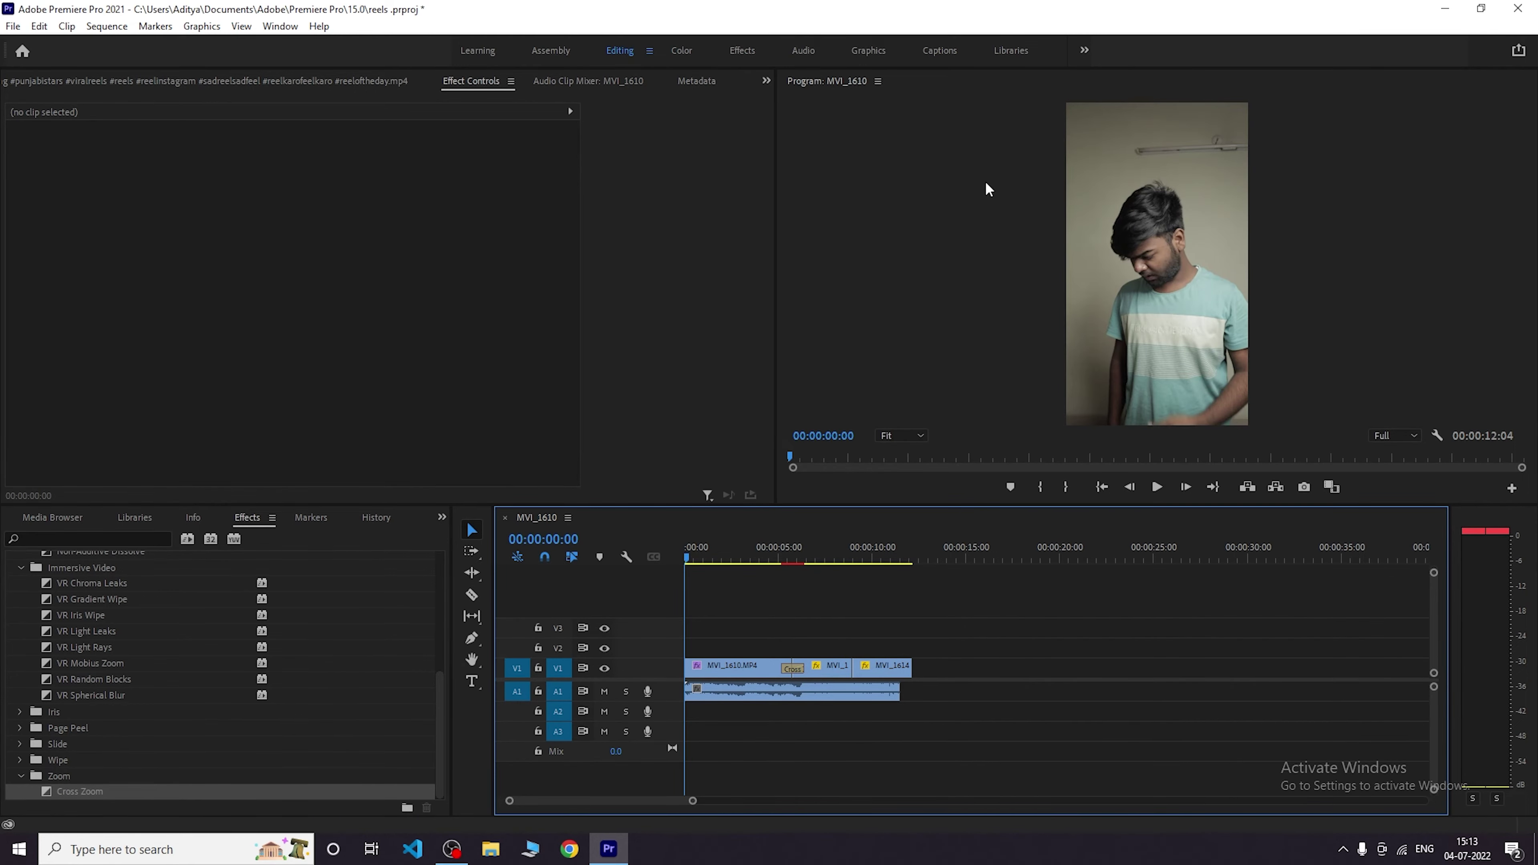
key("grave")
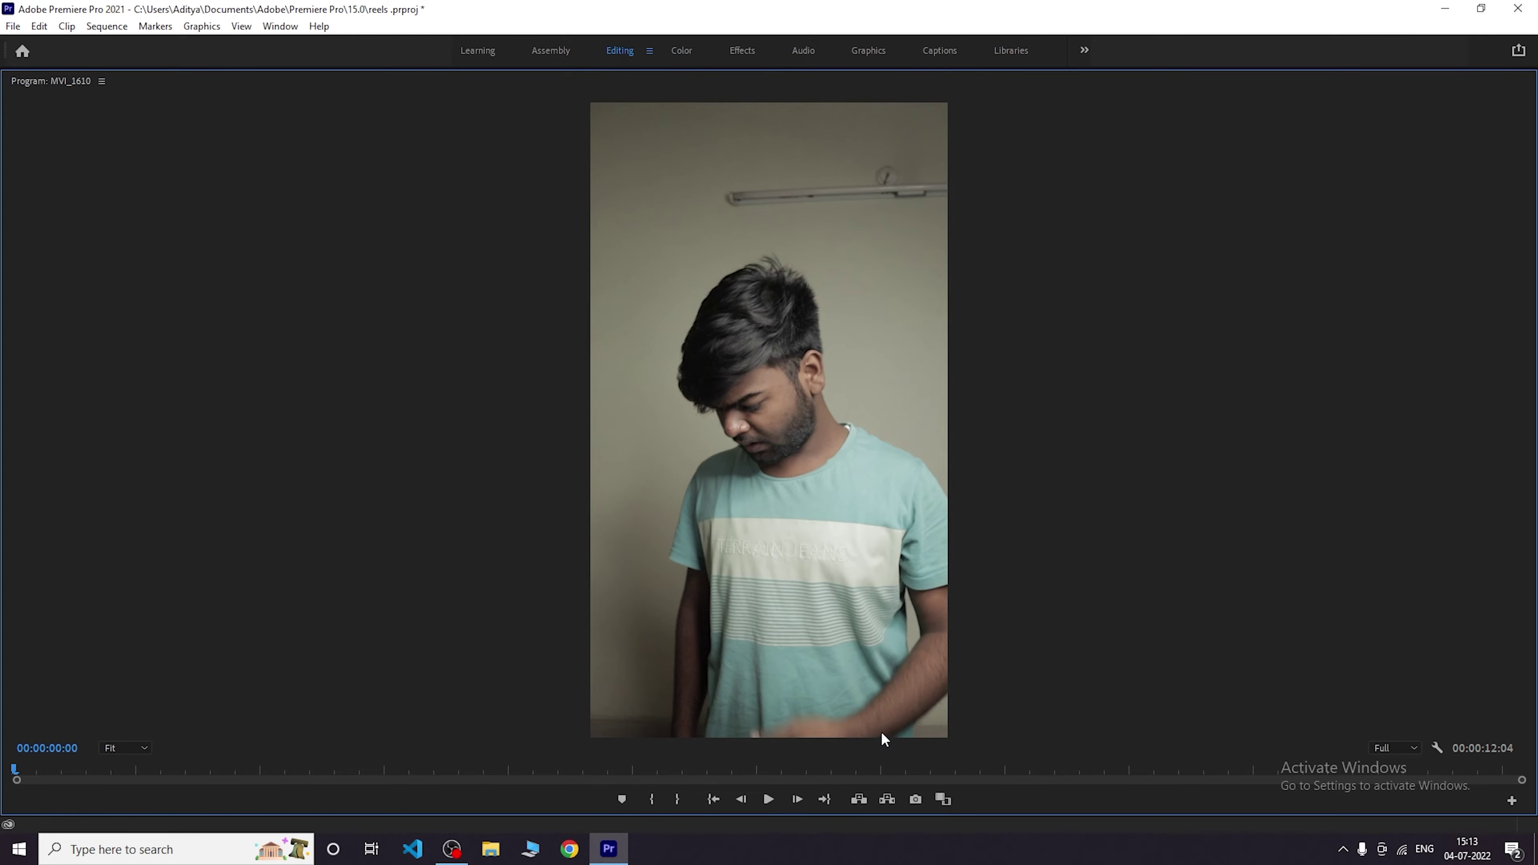
key("space")
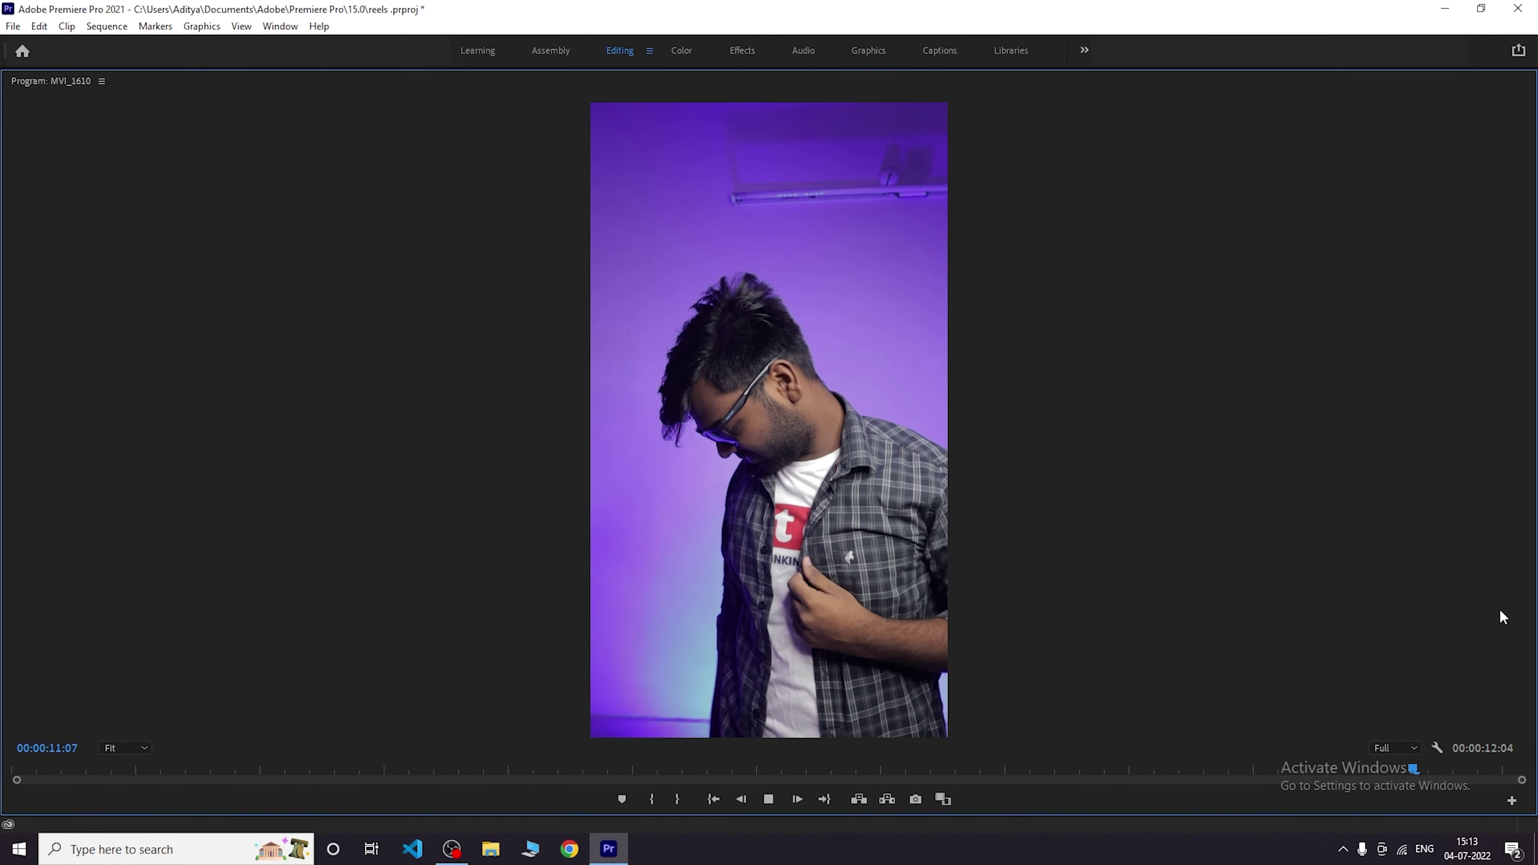
key("space")
key("grave")
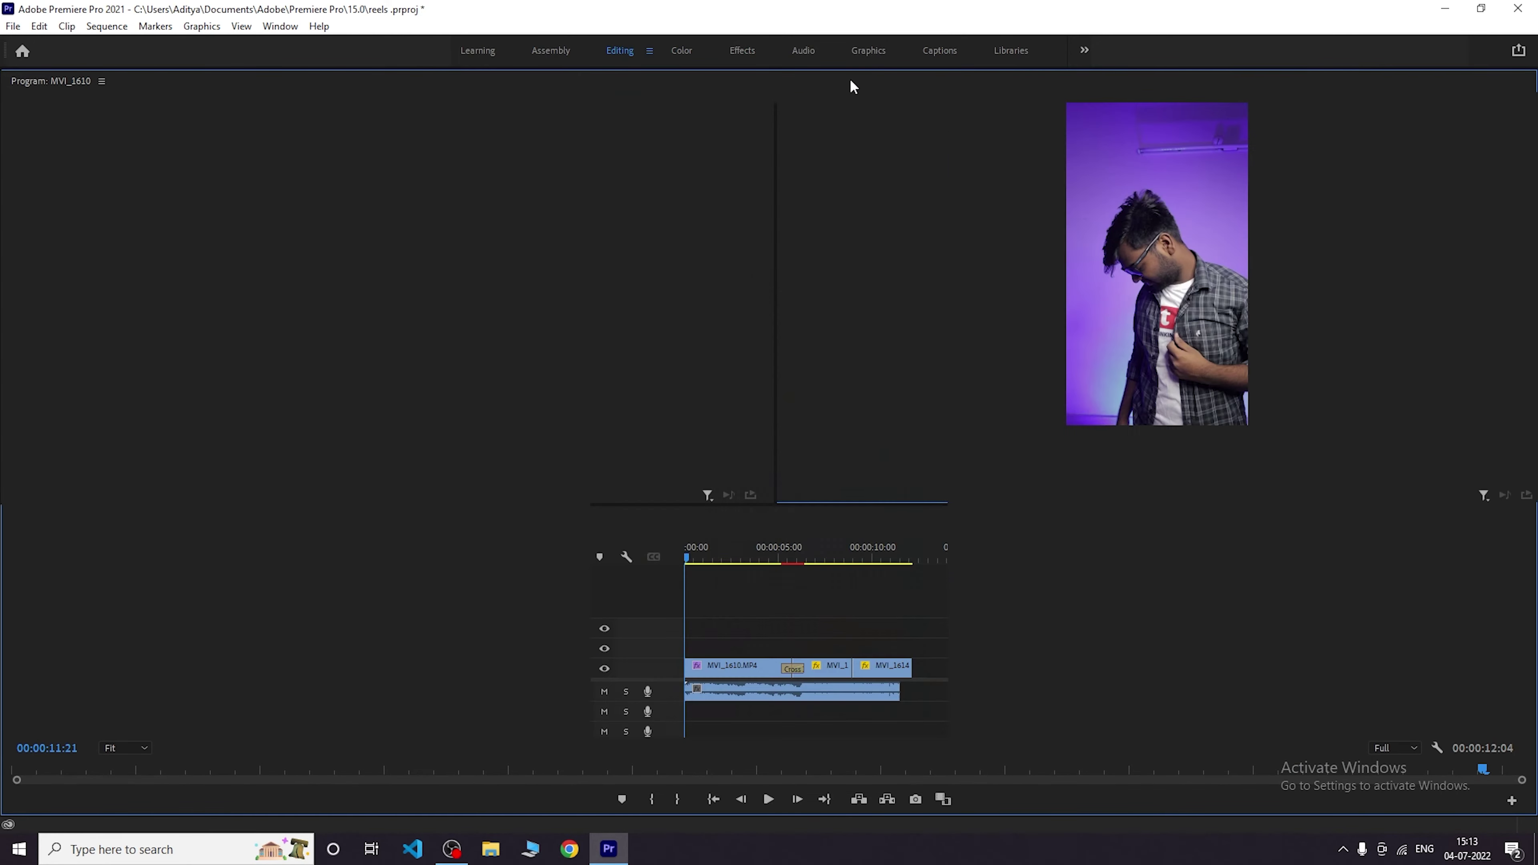
Open the media export settings and set the output file to MVI_1610.mp4 on the Desktop.
left_click(19, 24)
mouse_move(105, 483)
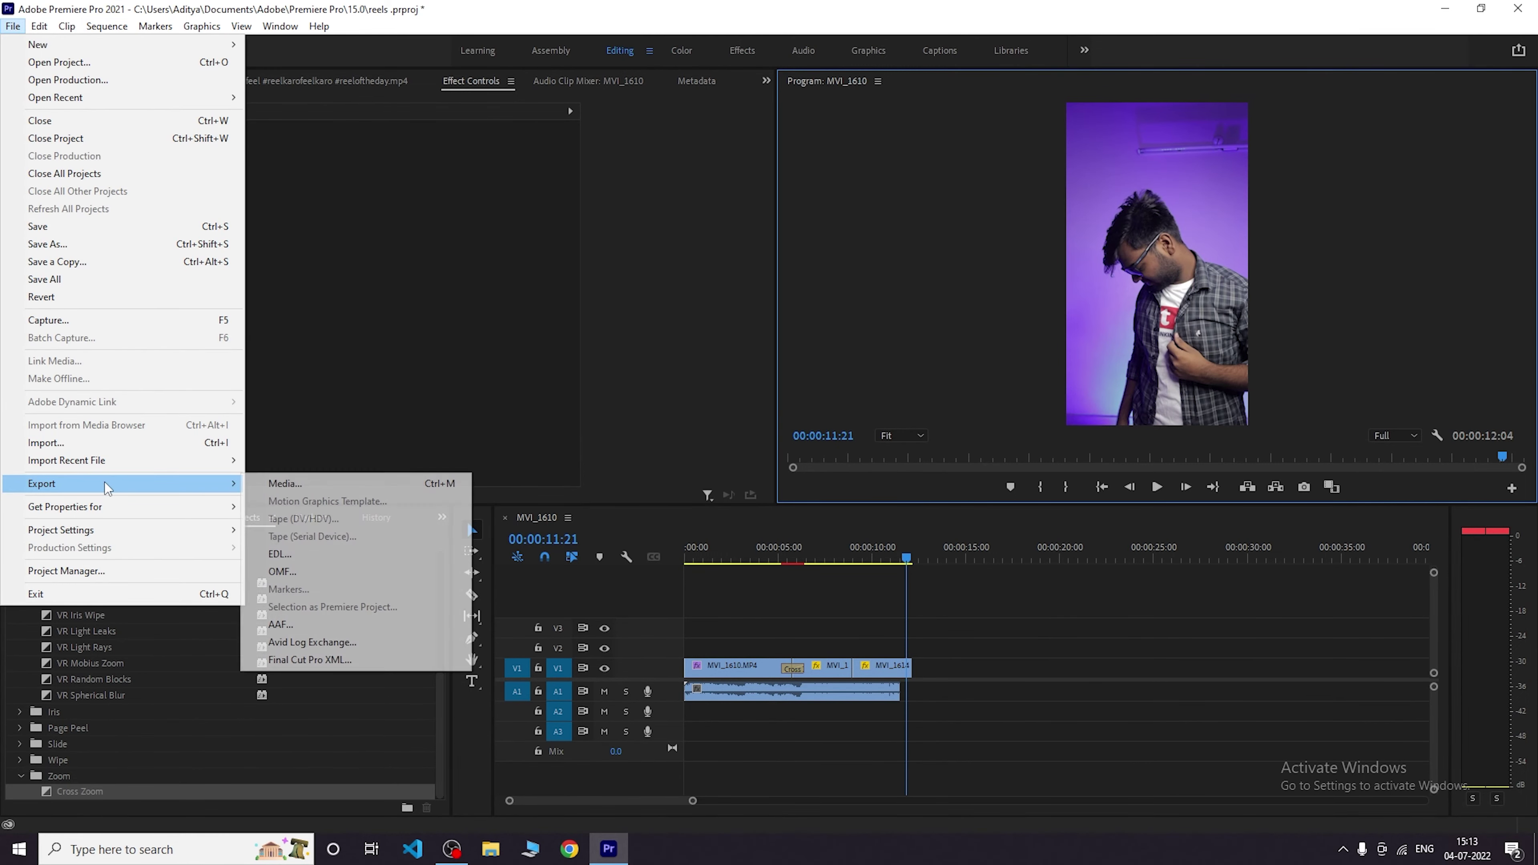
left_click(296, 483)
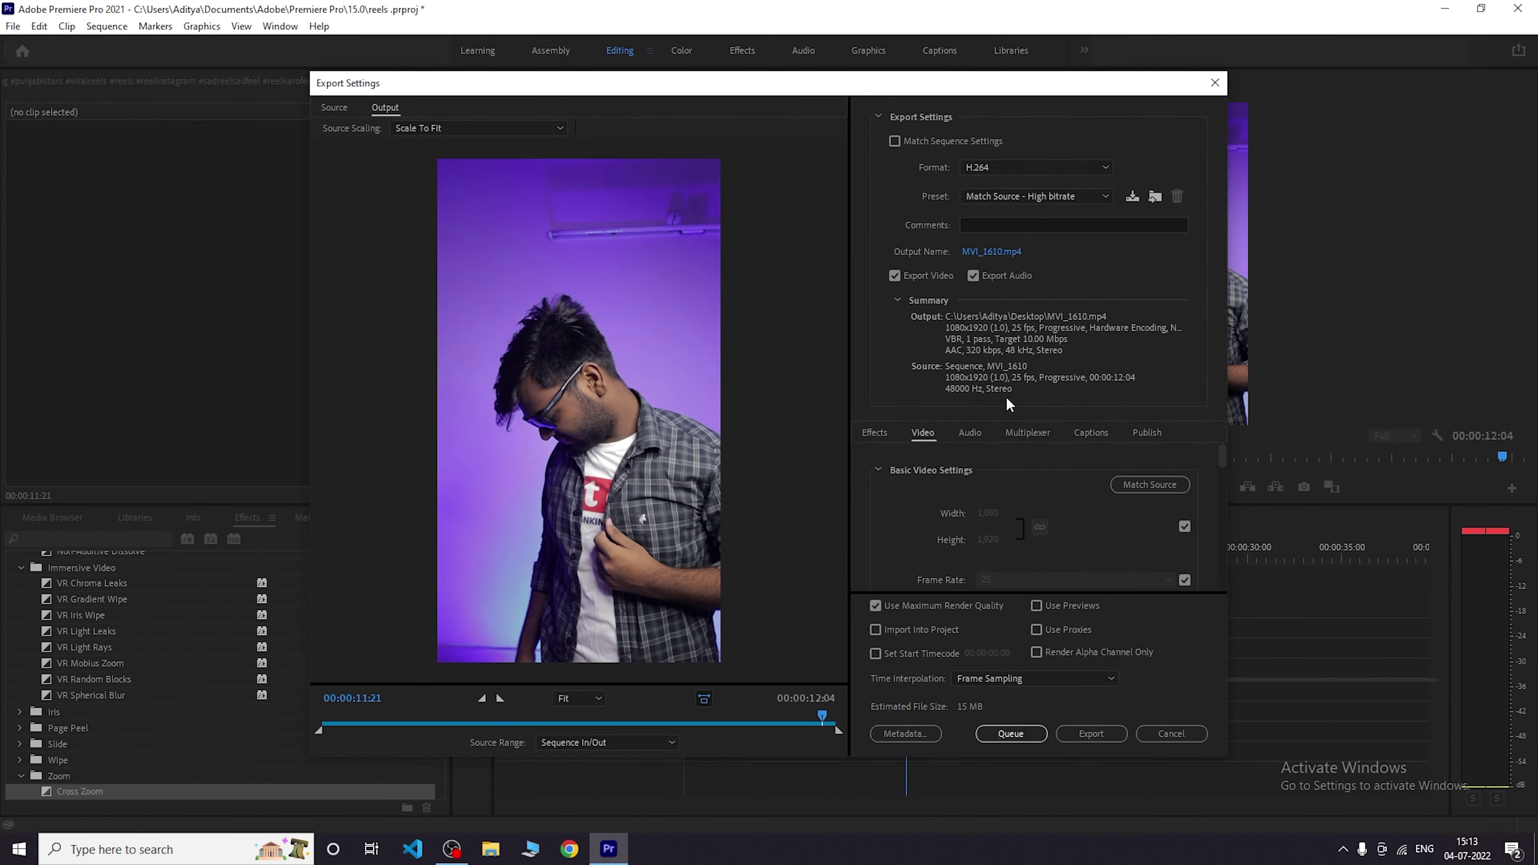
left_click(991, 252)
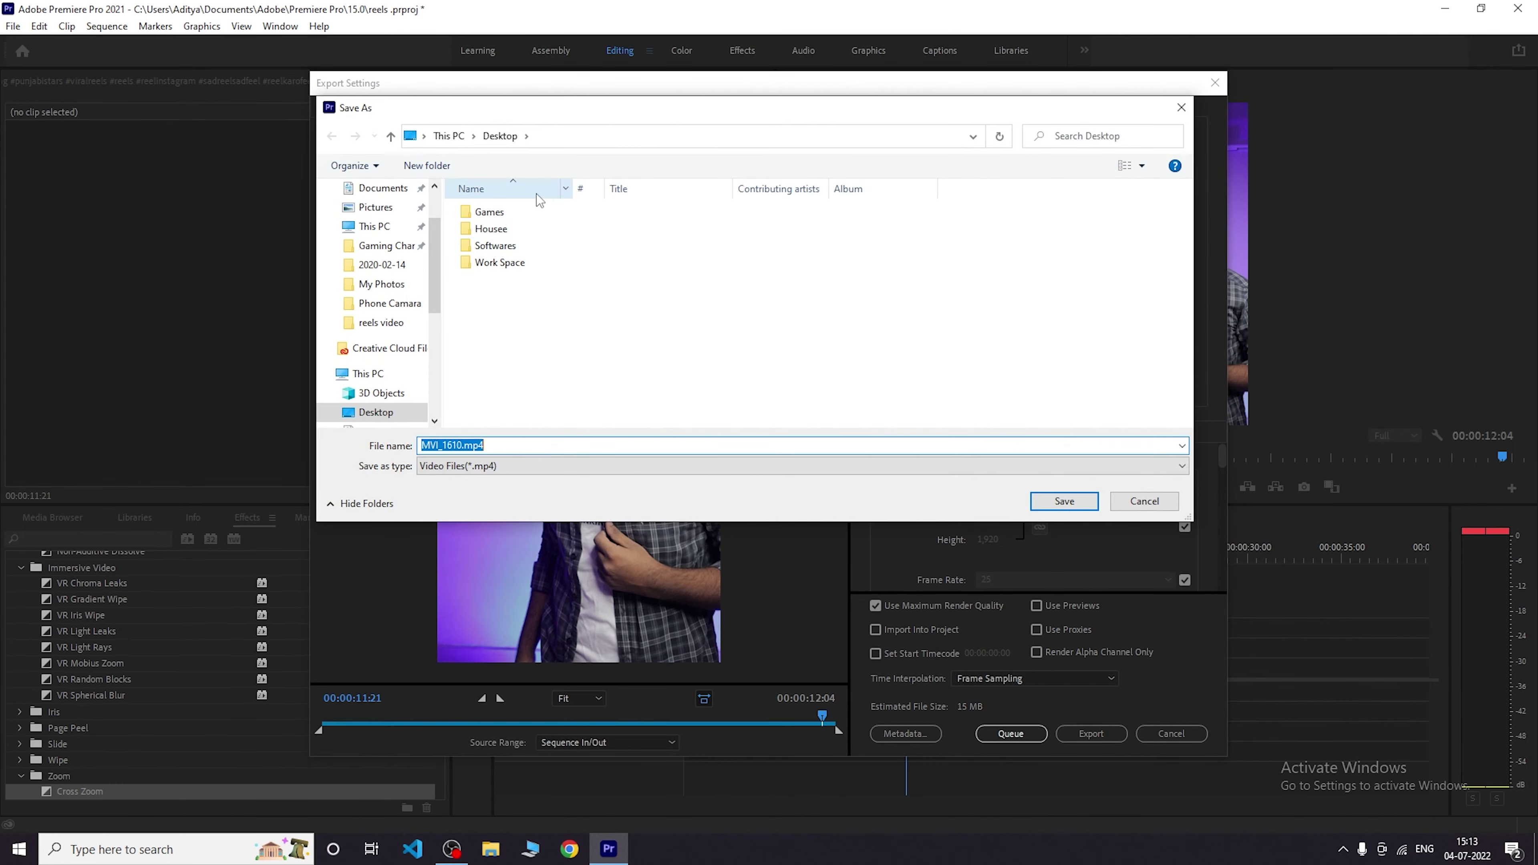
scroll(385, 242, "up", 2)
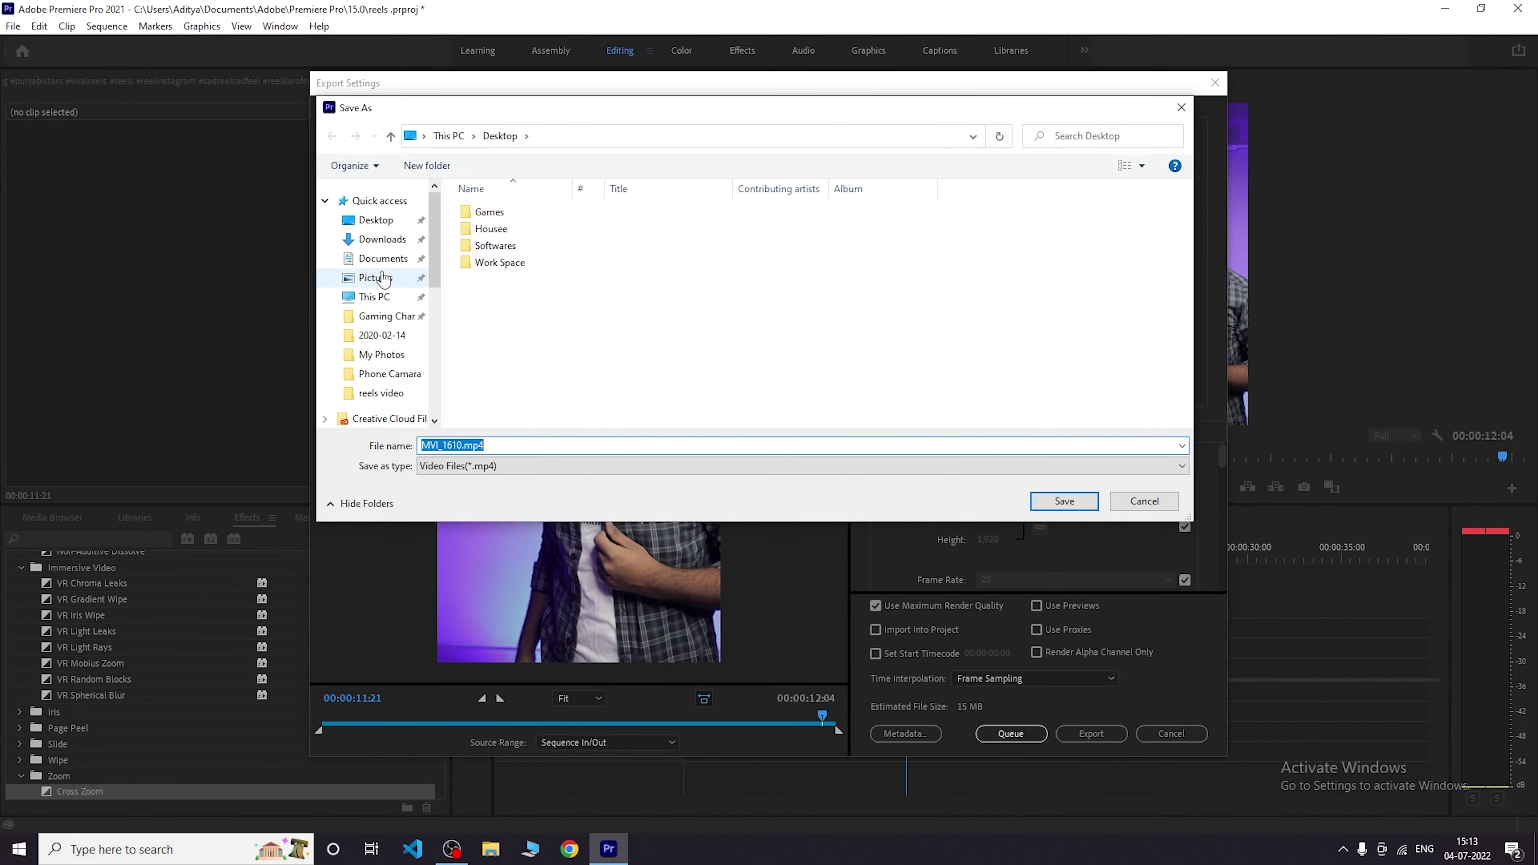
left_click(375, 220)
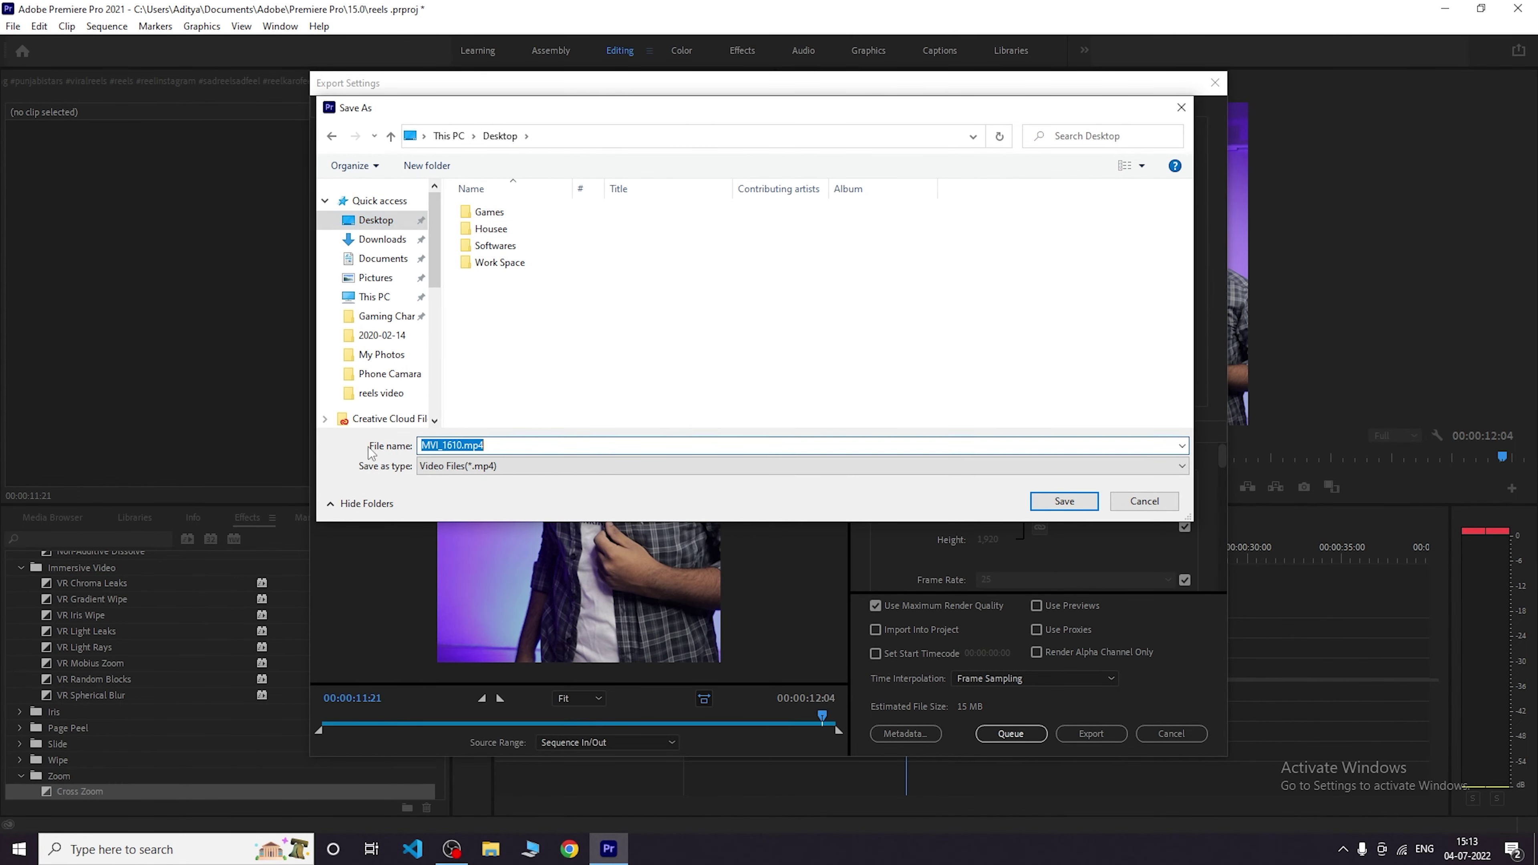
left_click(1064, 501)
Unlock the export frame rate from the source, set it to 60 fps and bring up the encoding settings.
scroll(1072, 557, "down", 2)
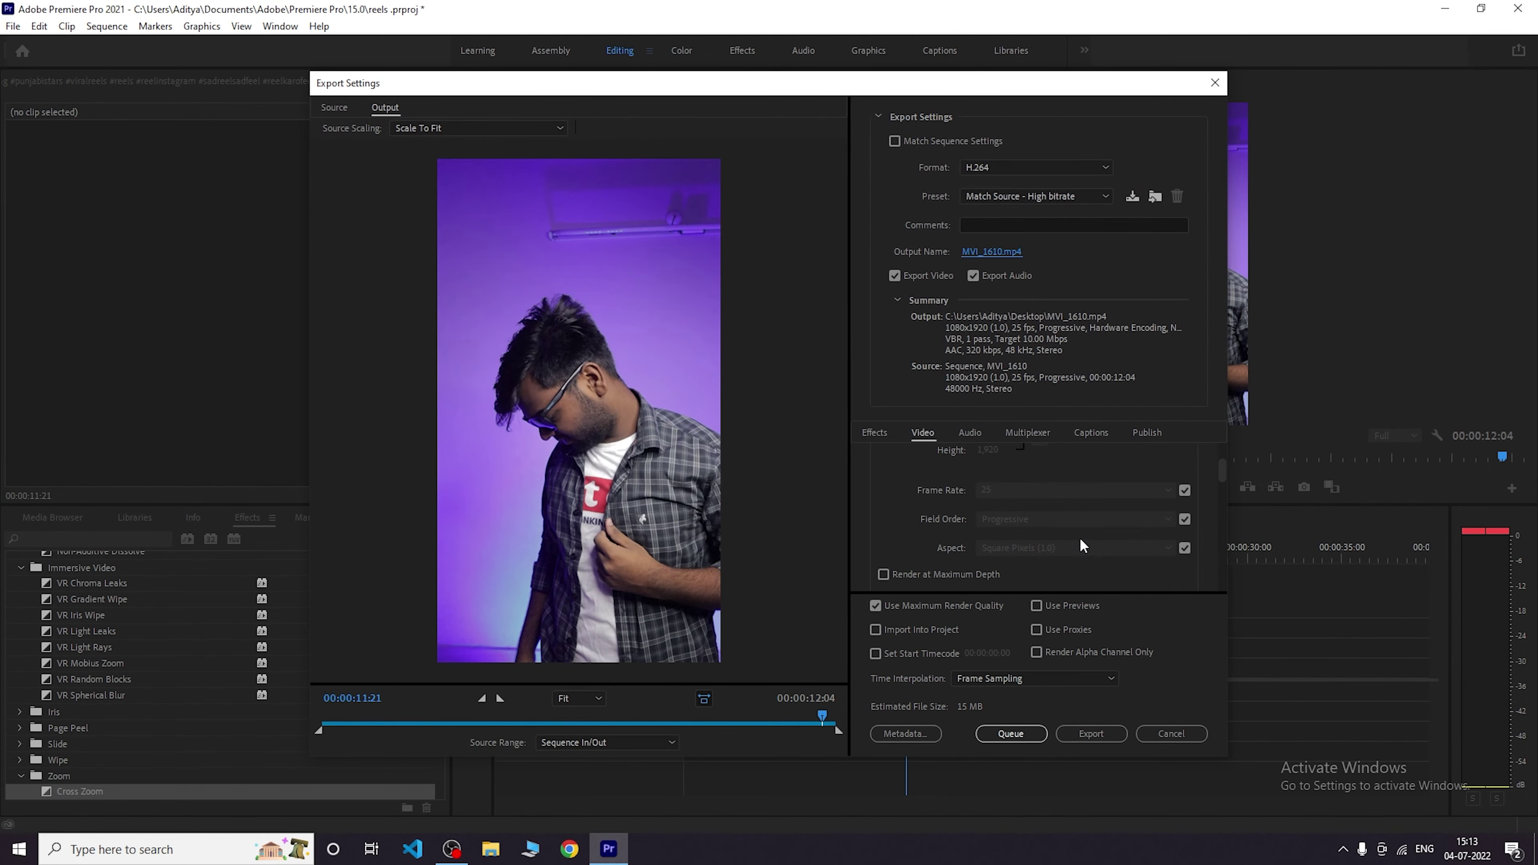
left_click(1186, 489)
left_click(1120, 491)
left_click(1002, 732)
scroll(1074, 546, "down", 5)
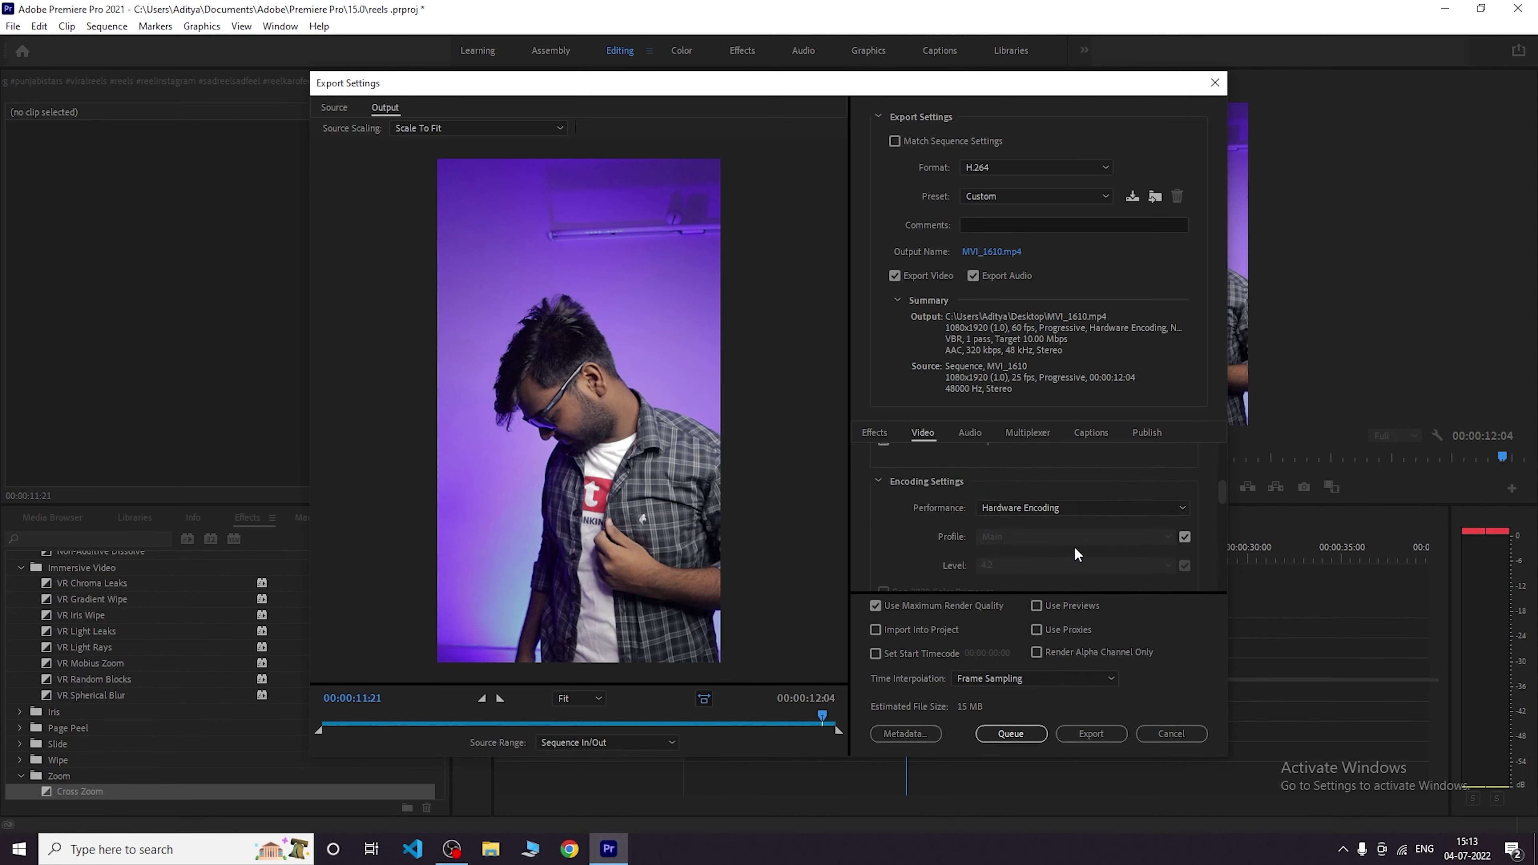